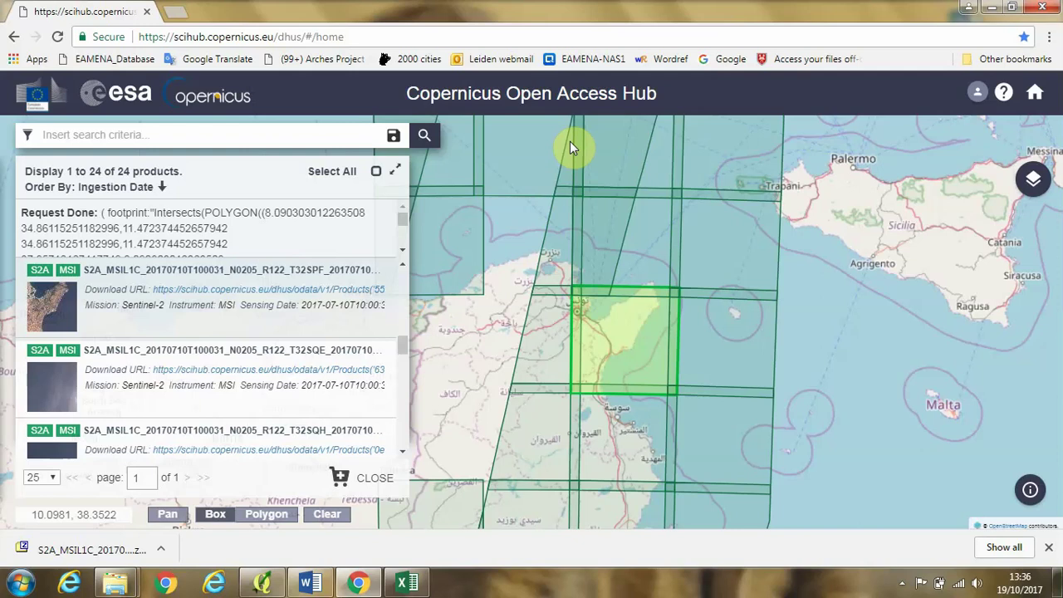
Open the context menu of the finished S2A_MSIL1C download in Chrome's download bar
right_click(84, 549)
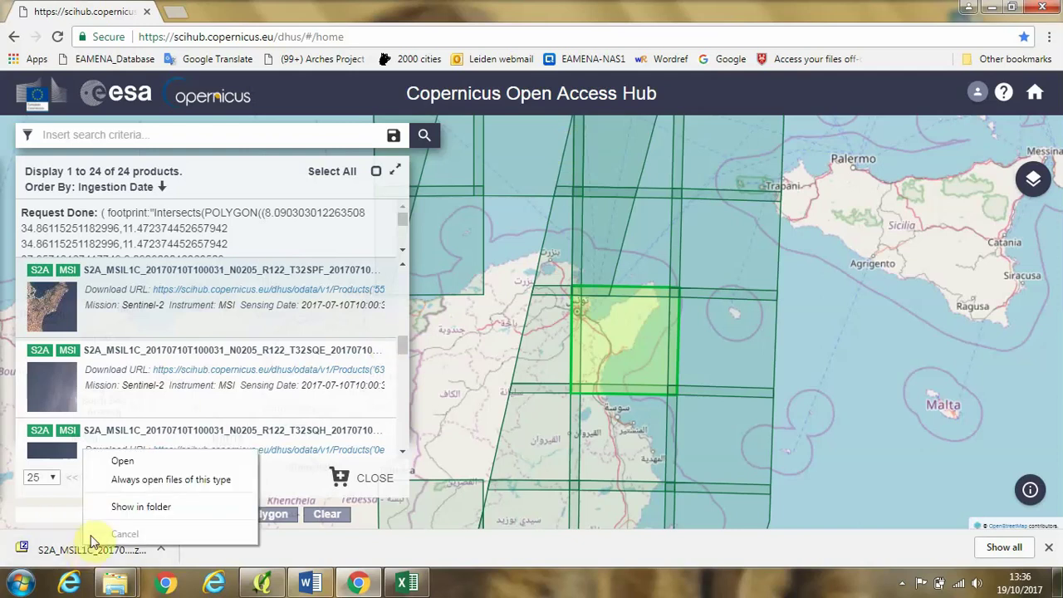
Show the S2A_MSIL1C zip in its Downloads folder and select it
click(130, 510)
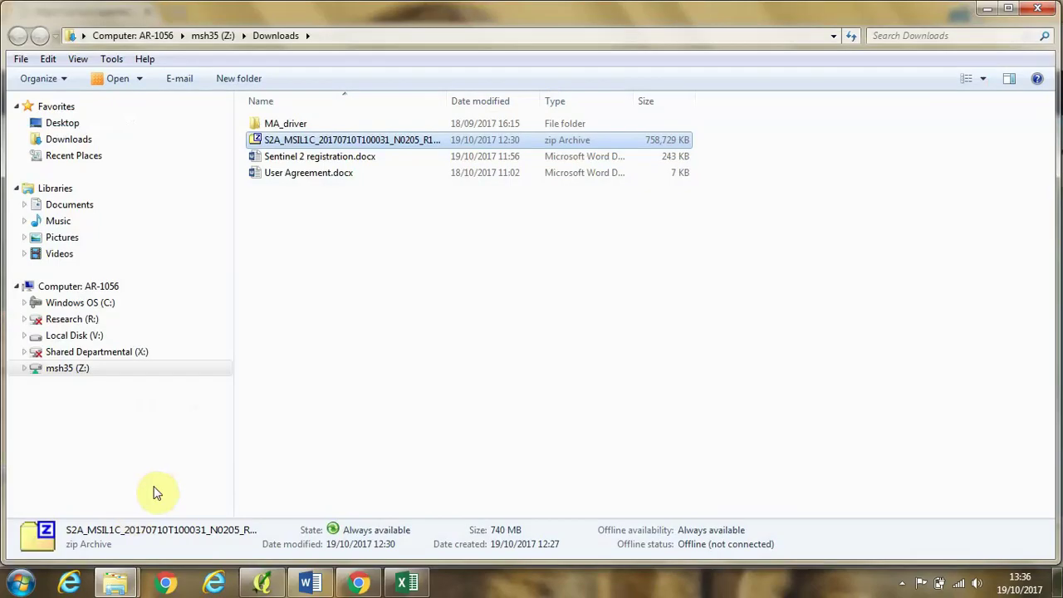
click(331, 143)
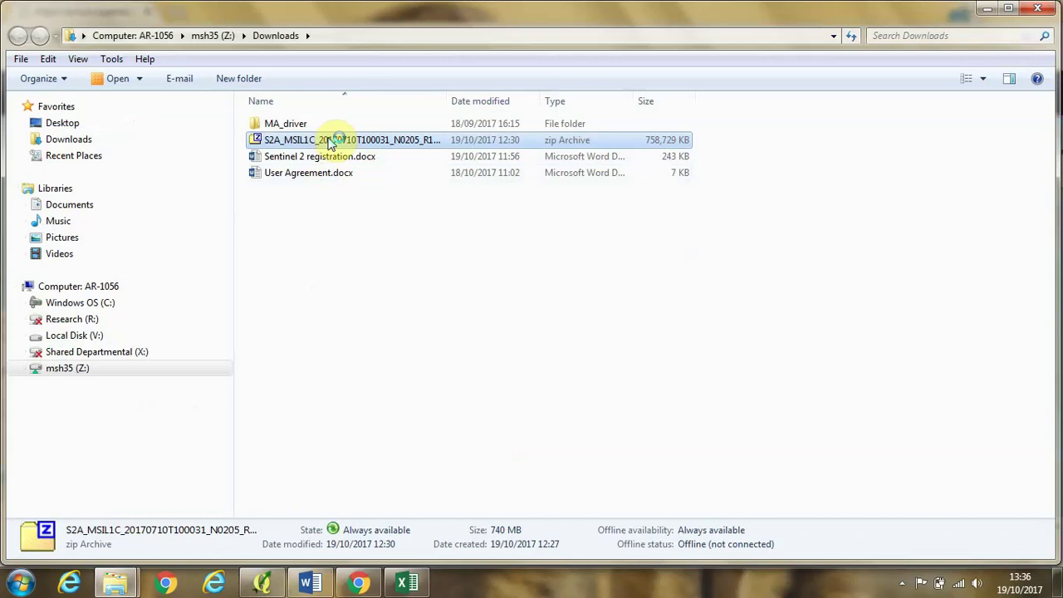
Open the zip in 7-Zip and copy its .SAFE folder into My Documents\A_QGIS\Sentinel2
double_click(330, 143)
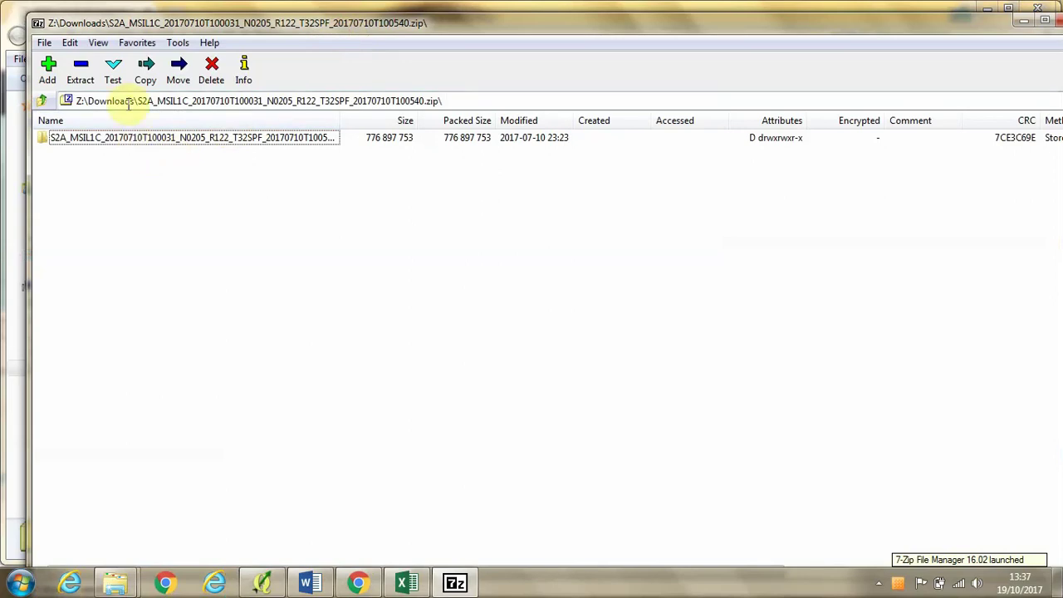
click(145, 73)
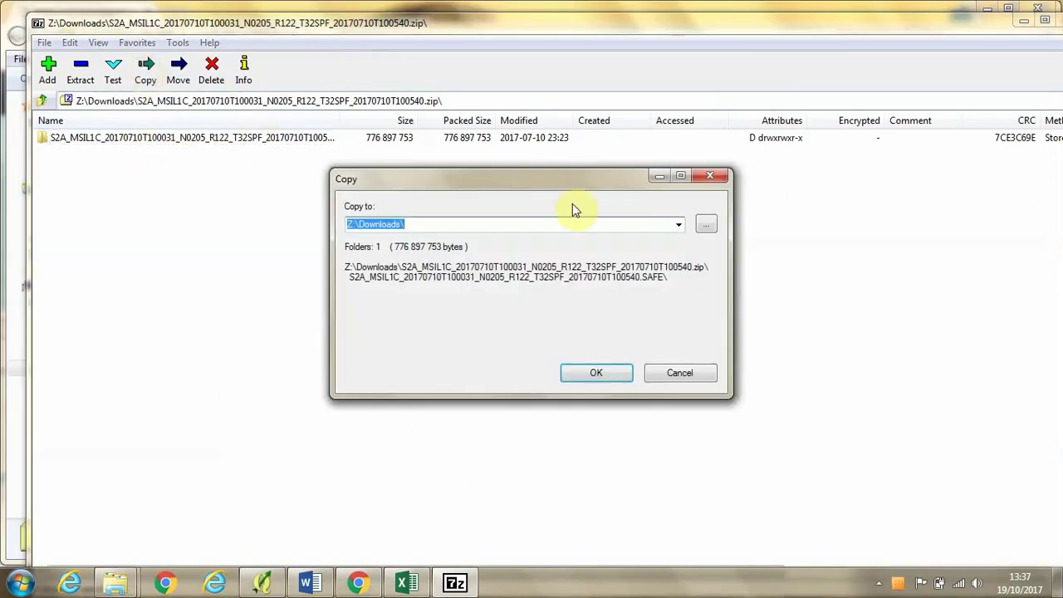
click(705, 224)
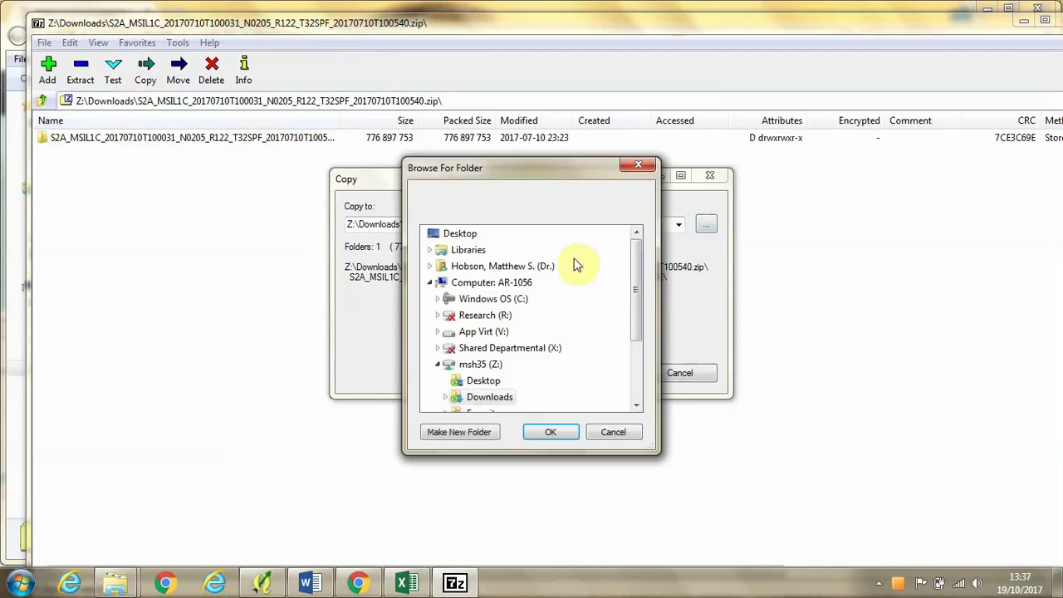
double_click(467, 251)
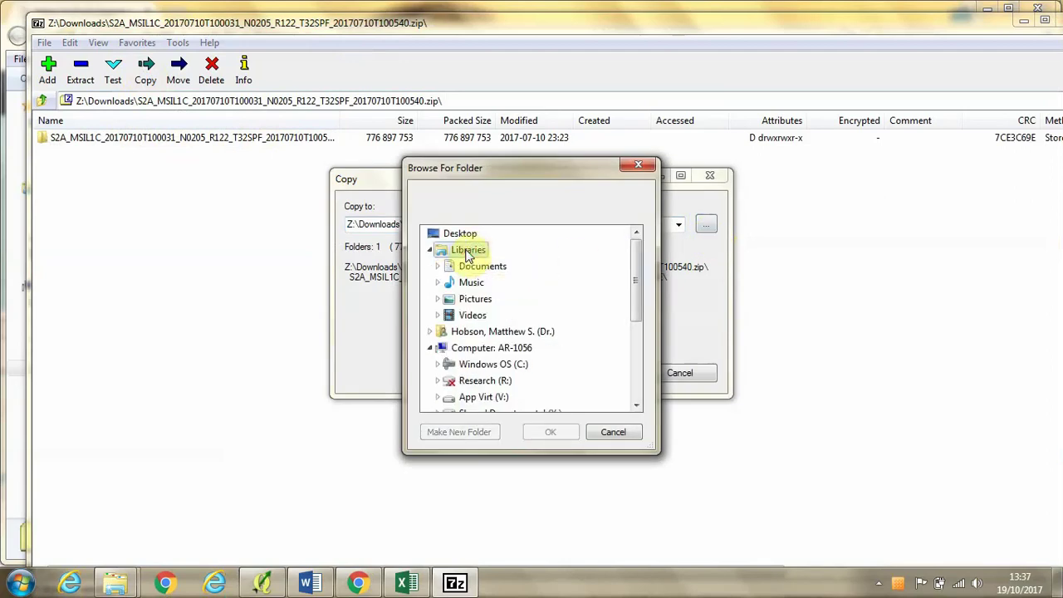
double_click(469, 268)
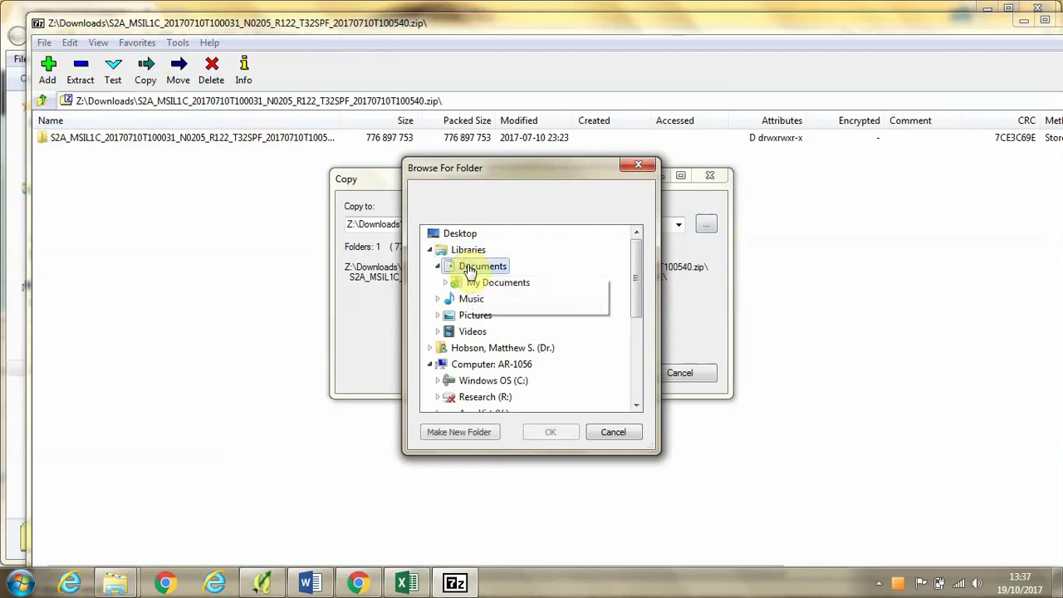
double_click(483, 285)
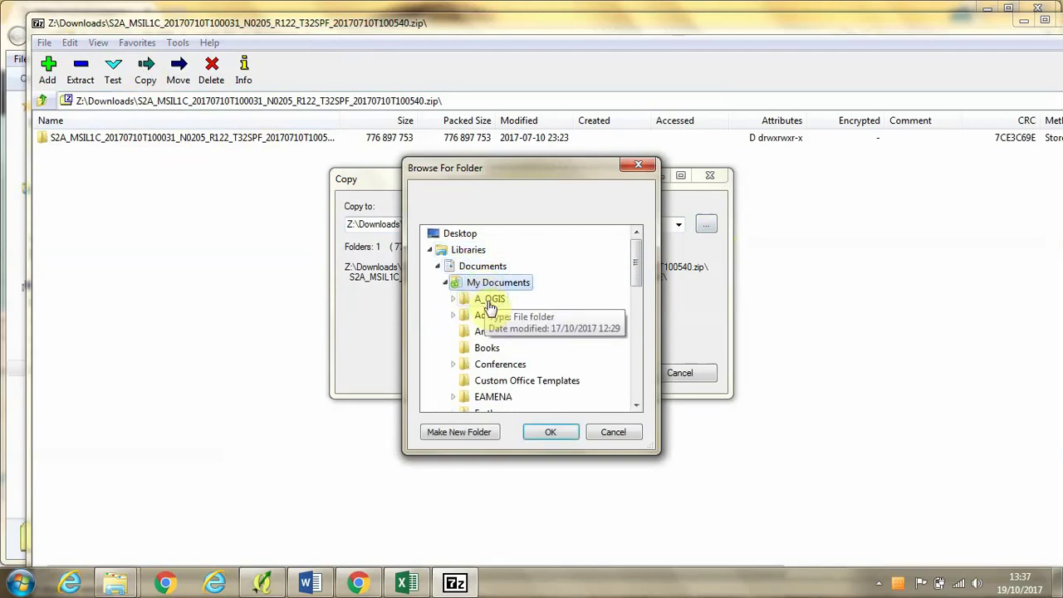
double_click(490, 301)
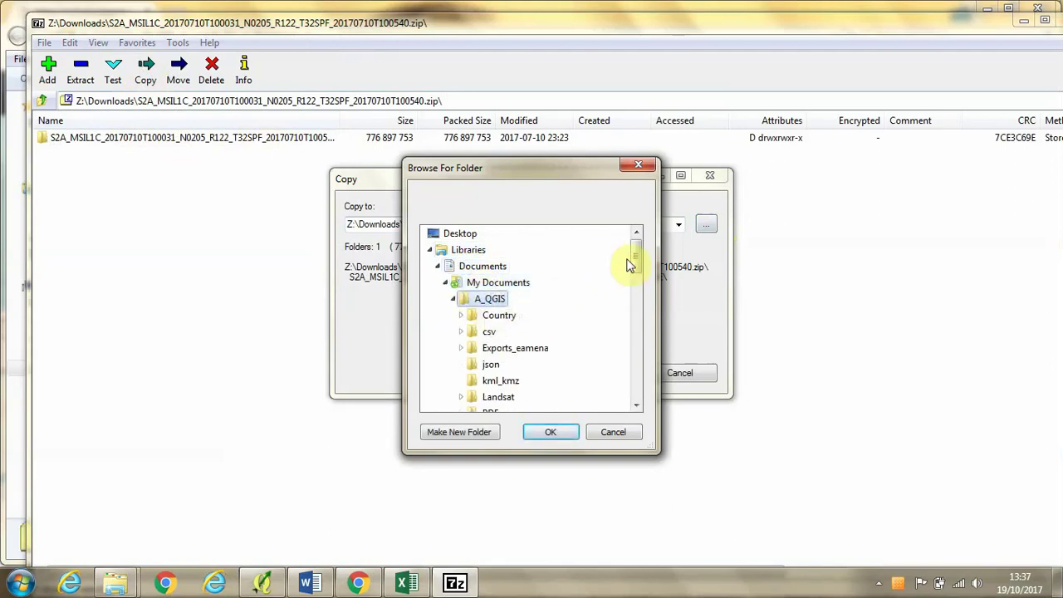
drag(637, 266, 636, 280)
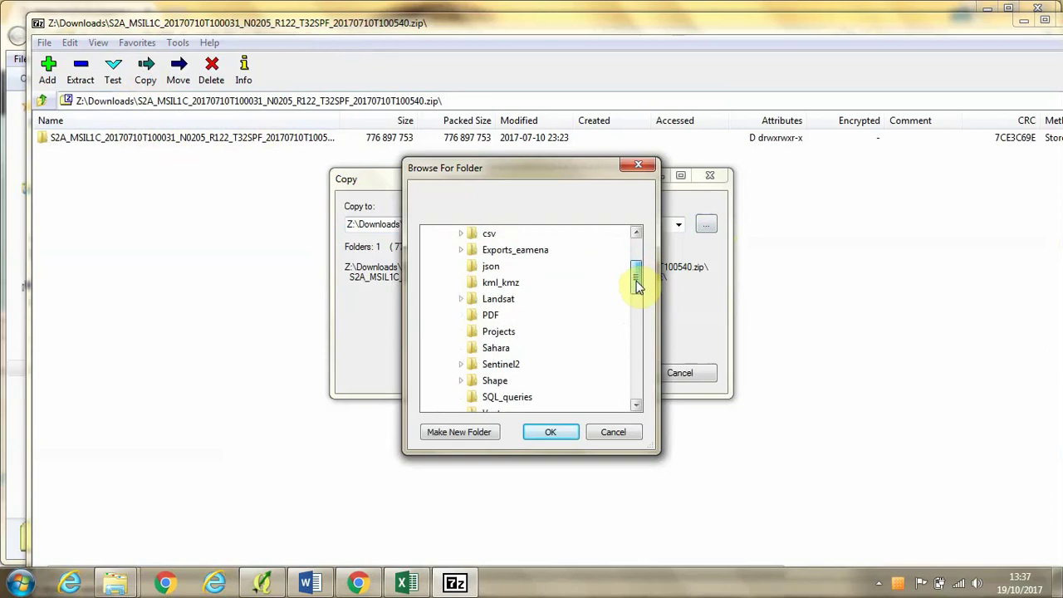
double_click(509, 366)
click(549, 433)
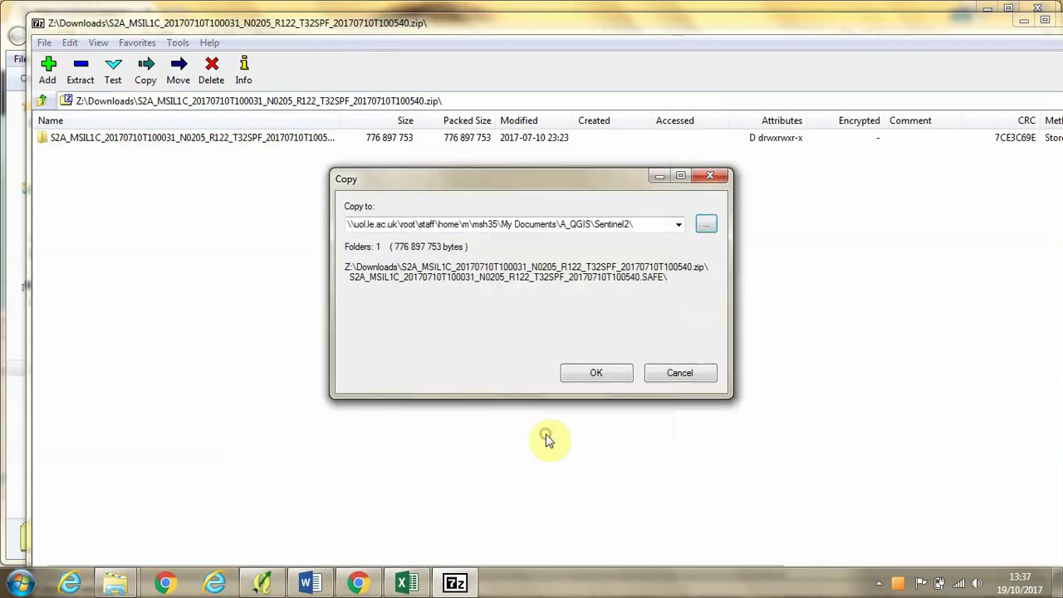
click(595, 373)
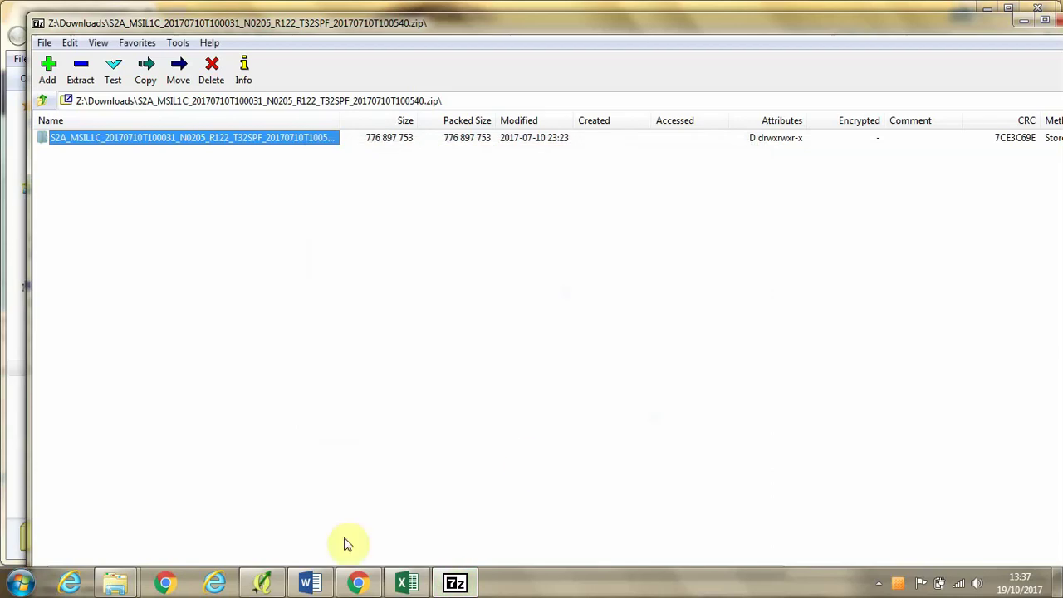
Return to the QGIS Tutorials project and glance through the SCP plugin menu
click(266, 583)
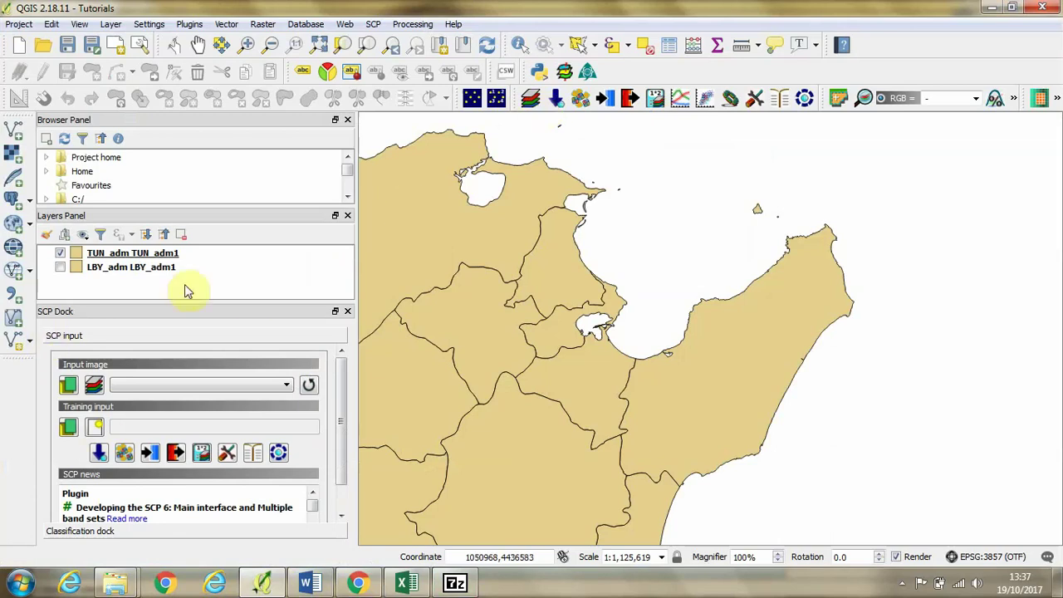
click(372, 25)
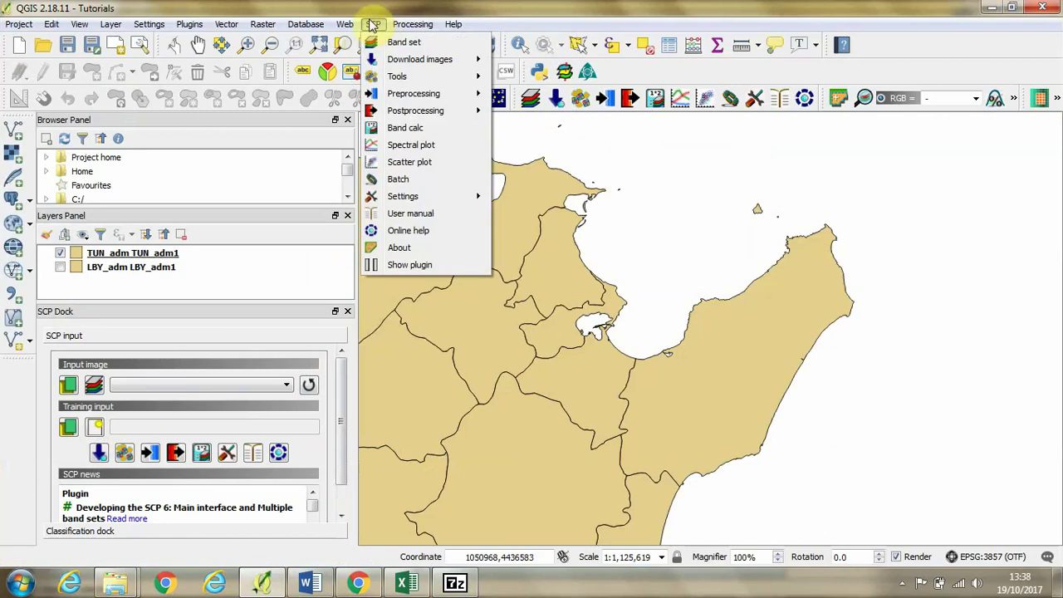
click(454, 6)
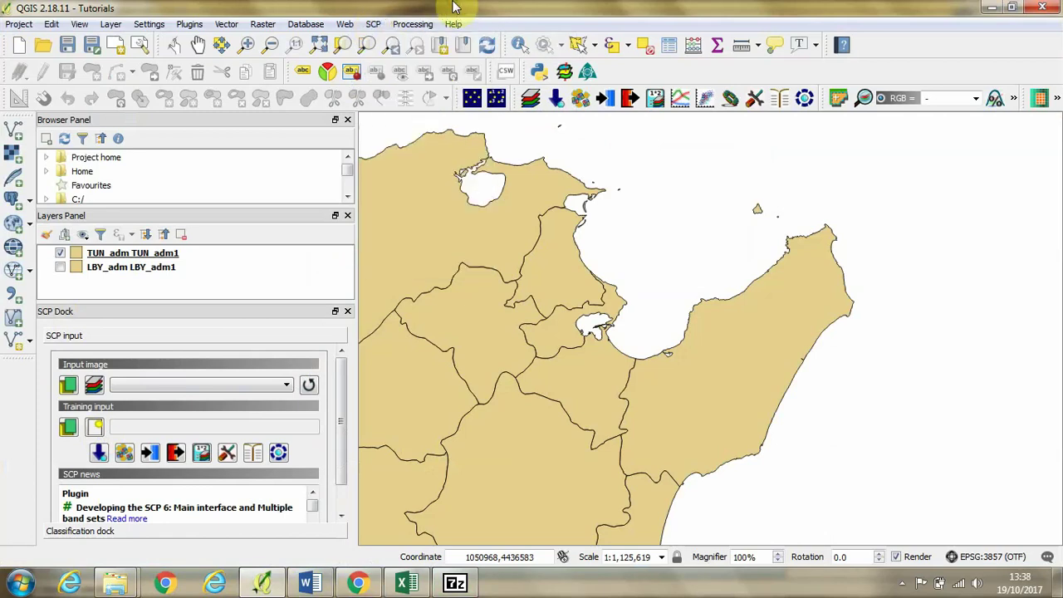
Browse the raster source dialog to the L1C tile's IMG_DATA folder under A_QGIS\Sentinel2
click(15, 154)
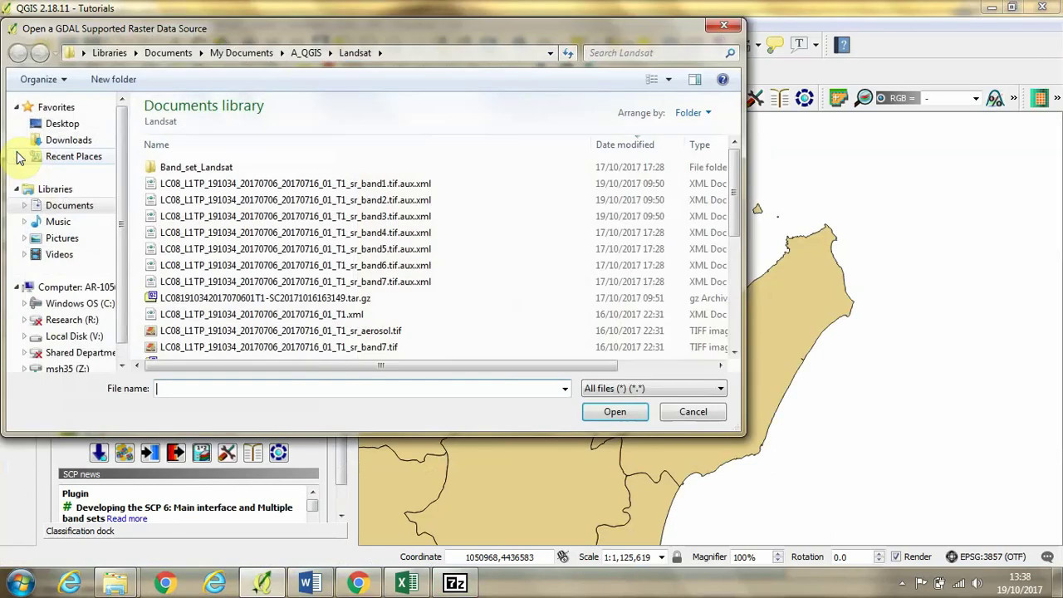
click(306, 55)
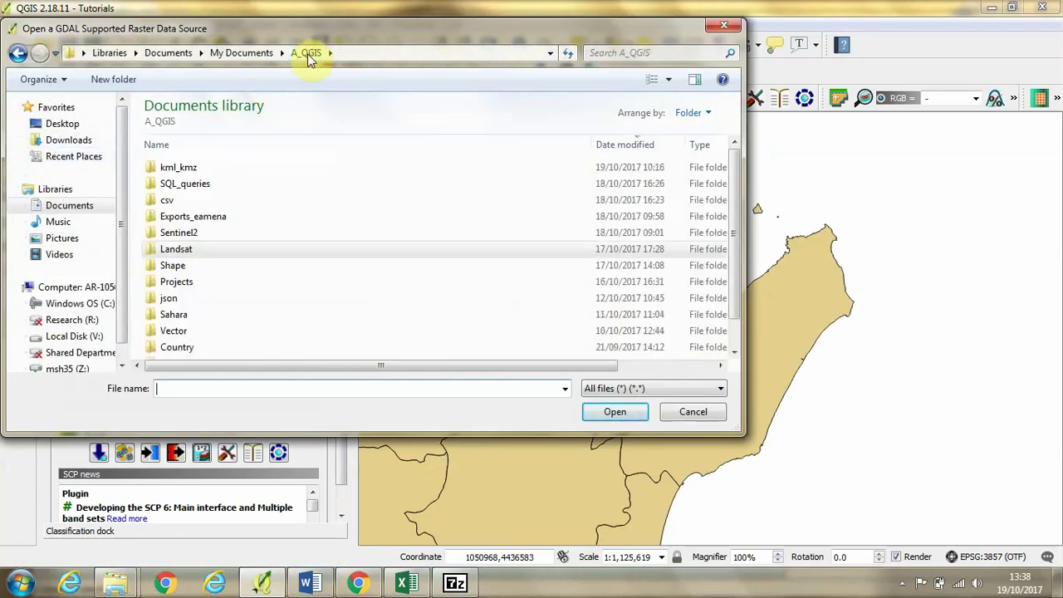
double_click(182, 234)
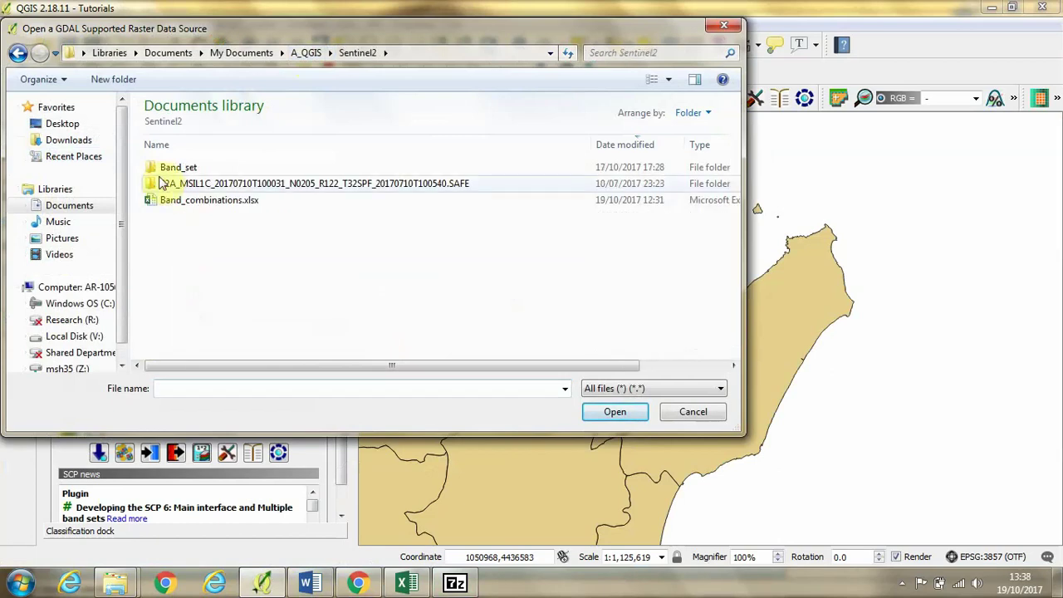
double_click(166, 184)
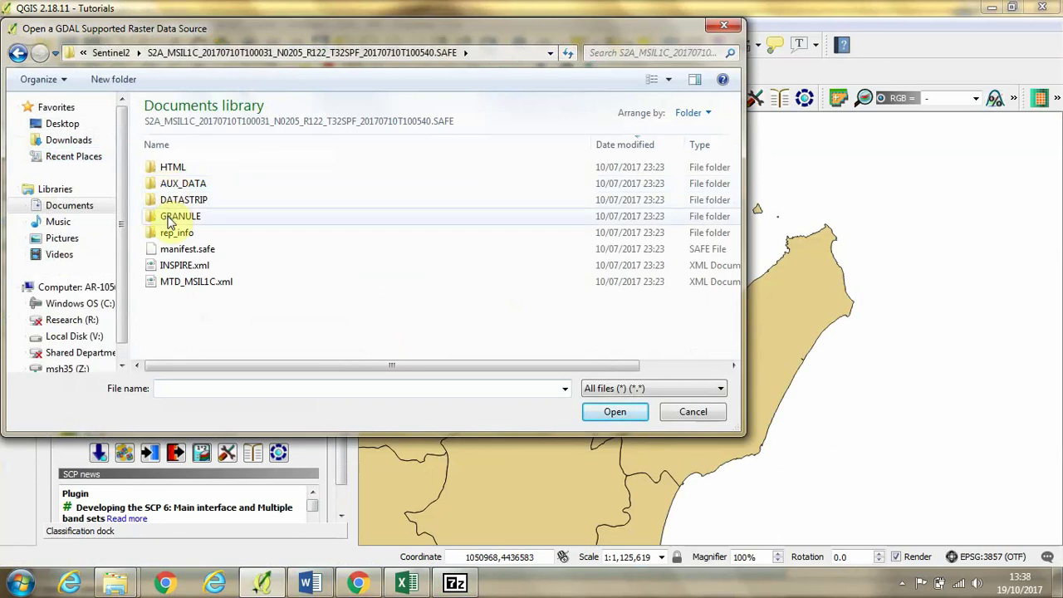
double_click(169, 221)
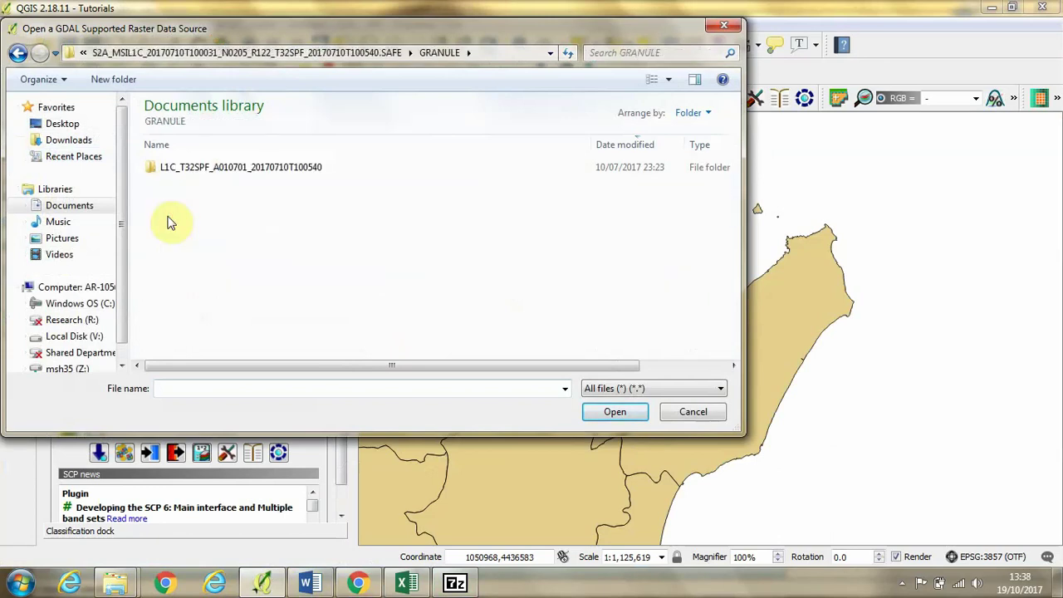
double_click(170, 170)
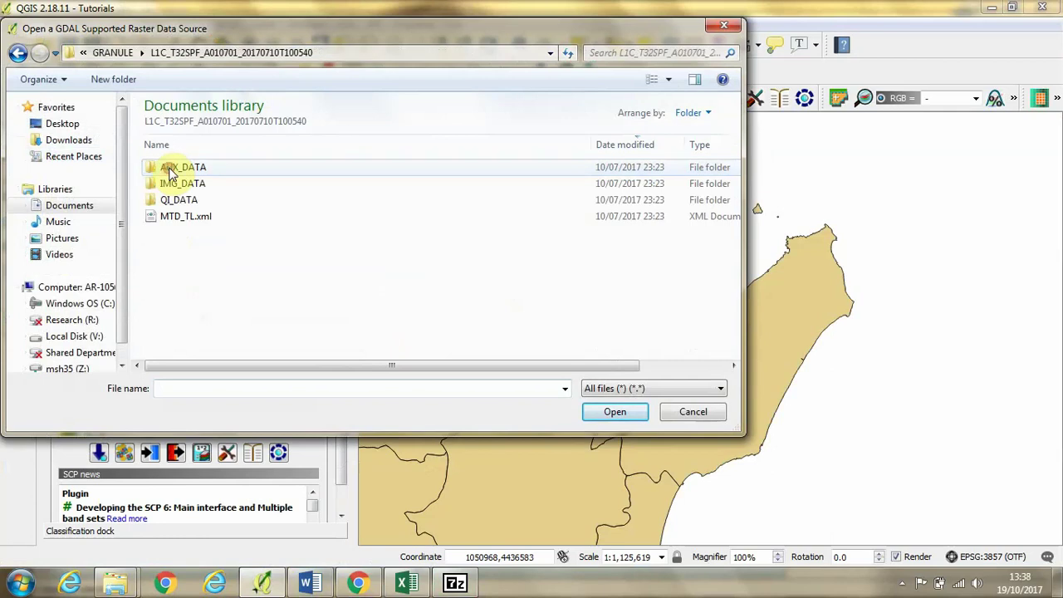
double_click(171, 185)
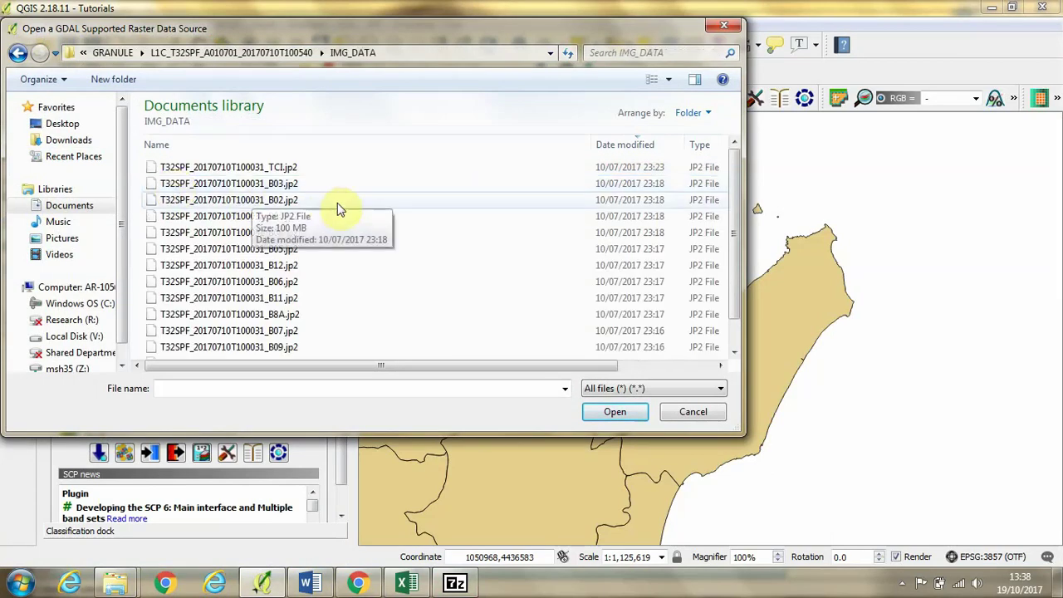
Select the band .jp2 files from B01 through B03, leaving out TCI
scroll(396, 193, down, 1)
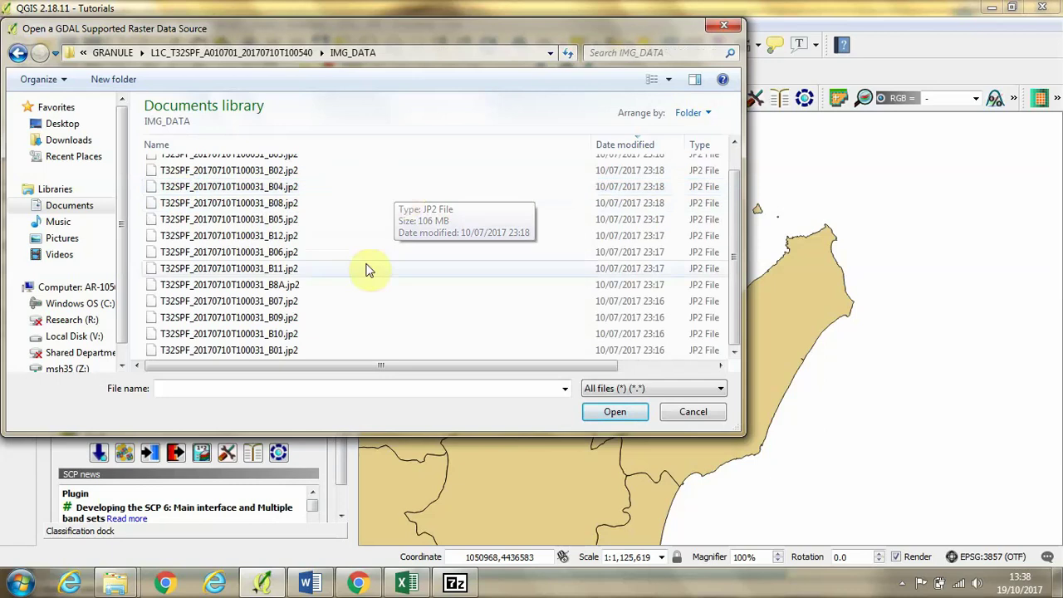
scroll(395, 205, up, 1)
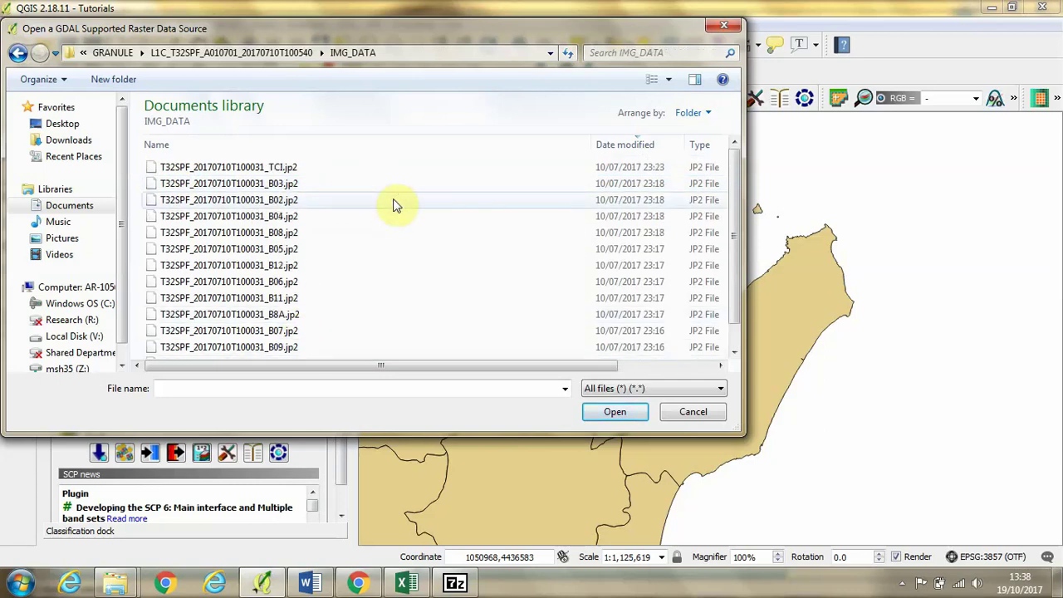
scroll(368, 218, down, 1)
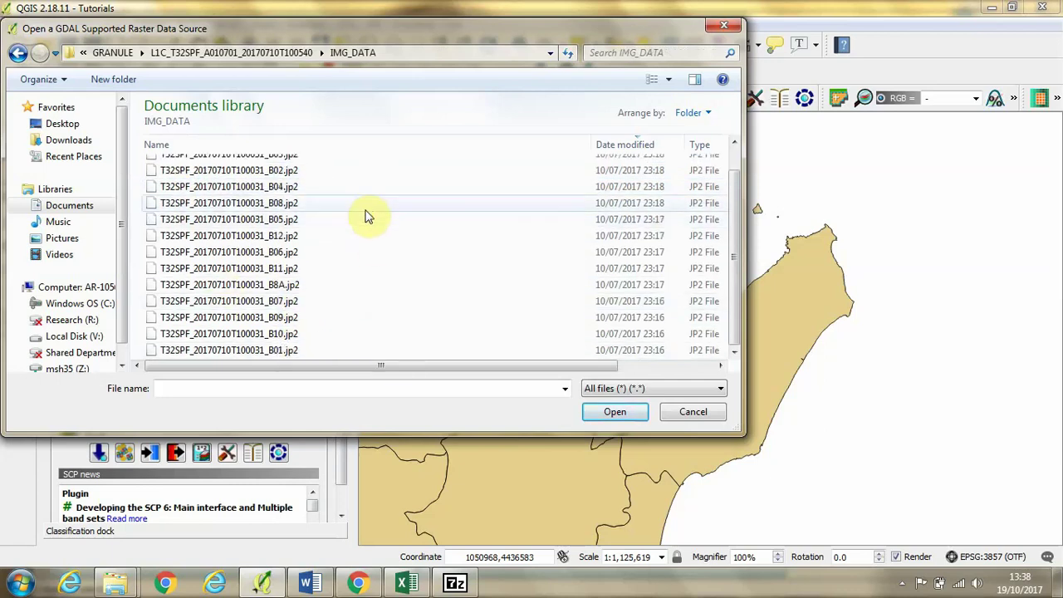
click(270, 351)
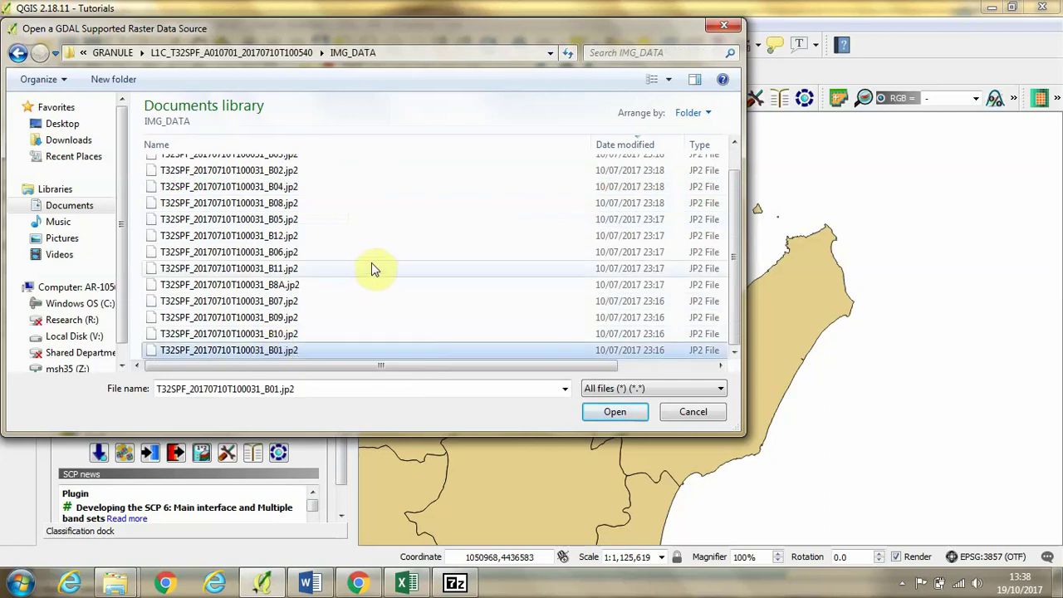
scroll(371, 262, up, 1)
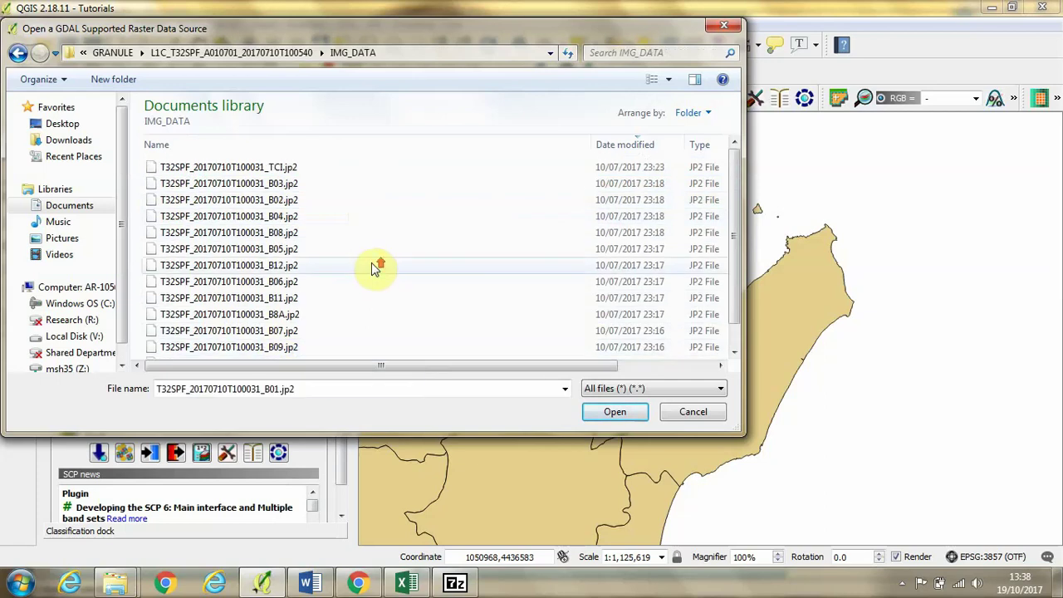
shift+click(260, 189)
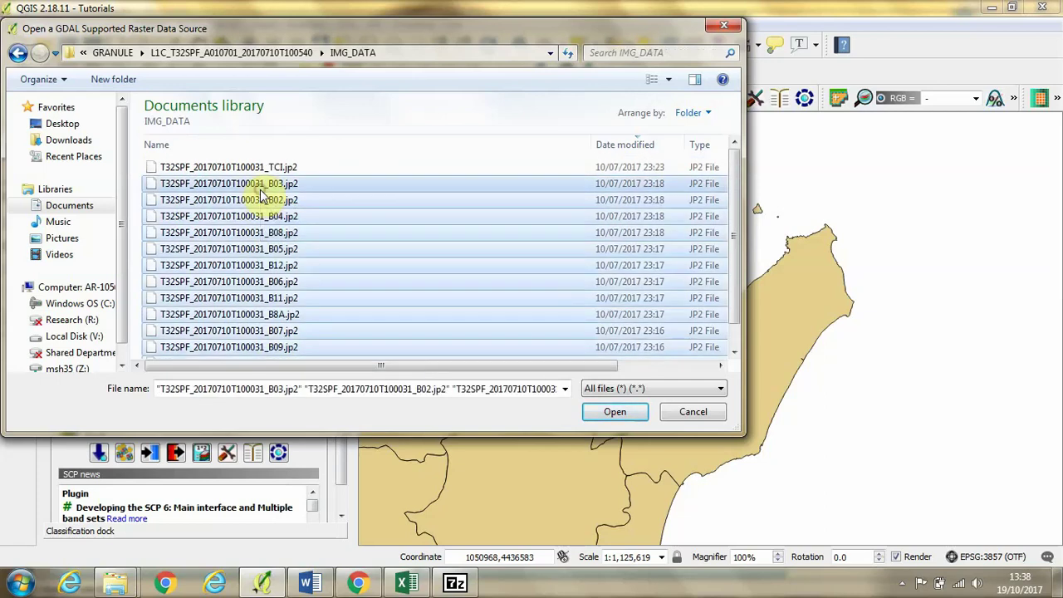
Add the selected Sentinel-2 bands as raster layers and make the Layers list taller
click(605, 414)
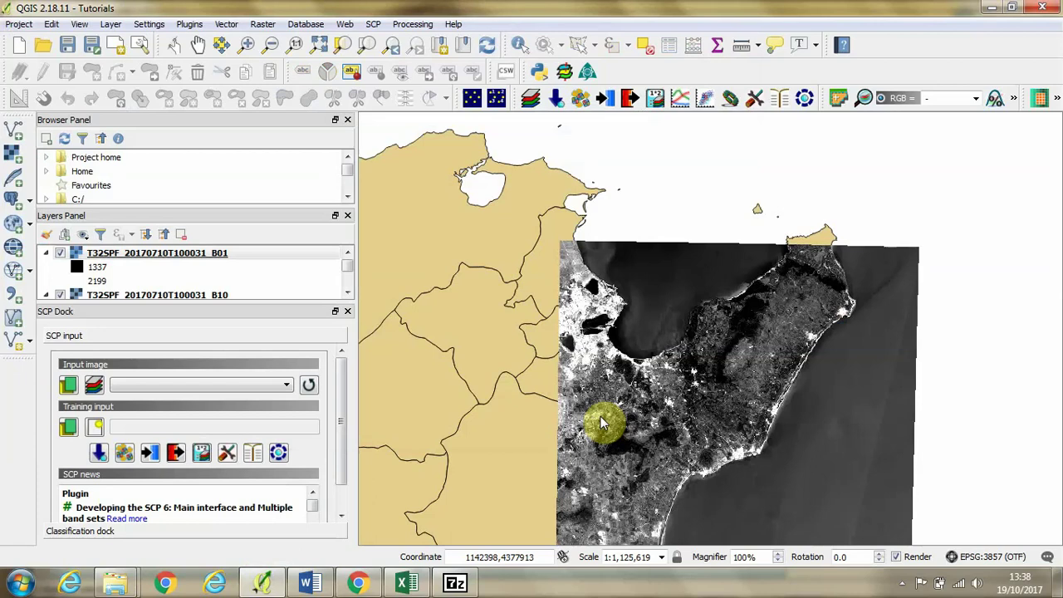
drag(302, 301, 304, 363)
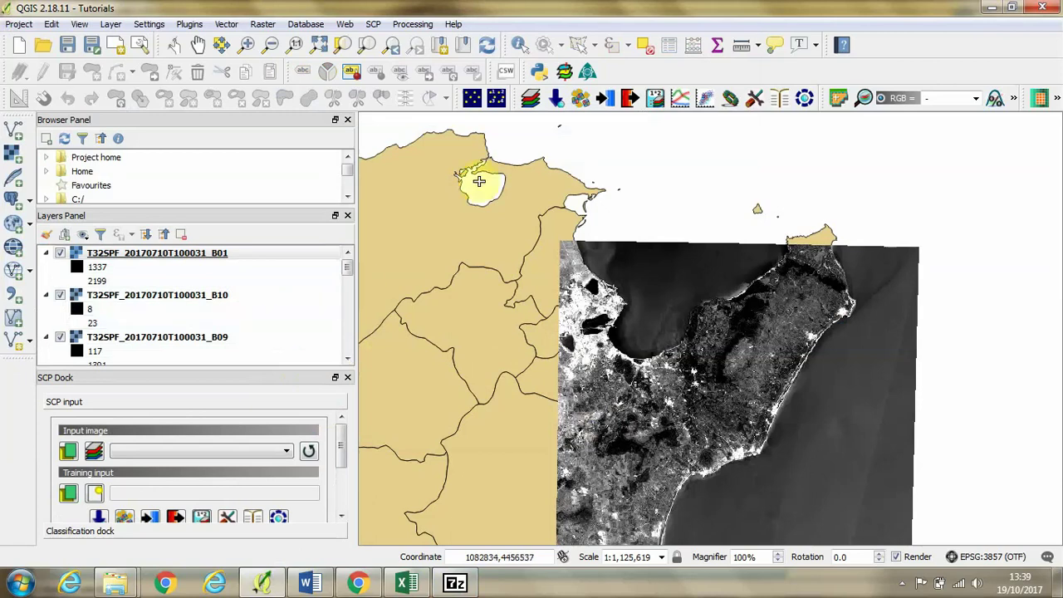
In SCP's Band set tab, tick all thirteen Sentinel-2 bands, B01 through B12 and B8A
click(531, 100)
drag(529, 61, 465, 85)
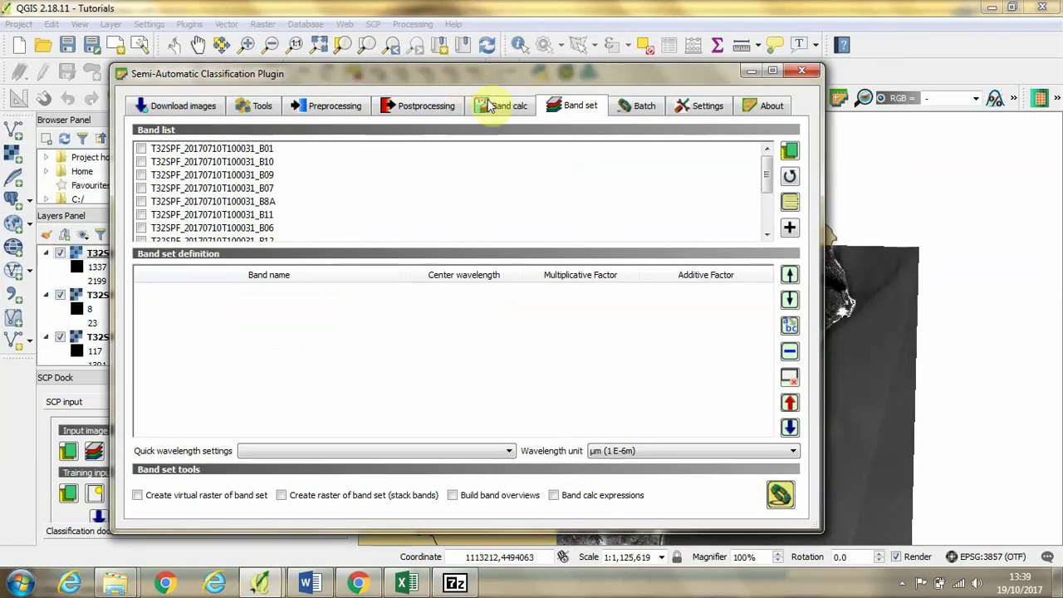
click(141, 149)
click(141, 162)
click(141, 175)
click(141, 188)
click(141, 202)
click(141, 216)
click(141, 229)
scroll(193, 215, down, 2)
click(142, 162)
click(141, 175)
click(142, 188)
click(141, 202)
click(141, 215)
click(142, 229)
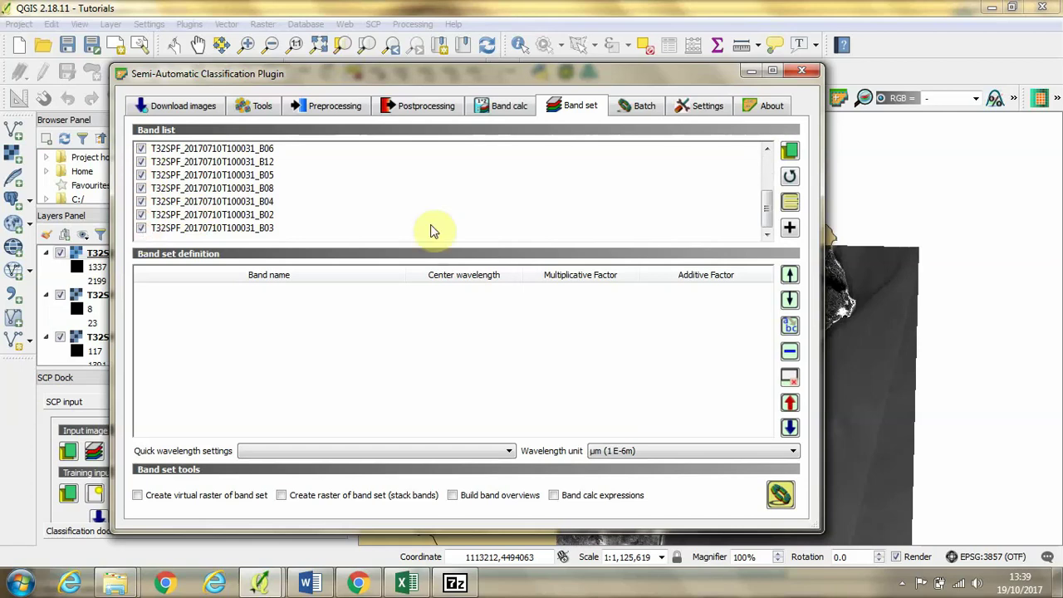
Add the checked bands to the band set and sort it by band name
click(787, 229)
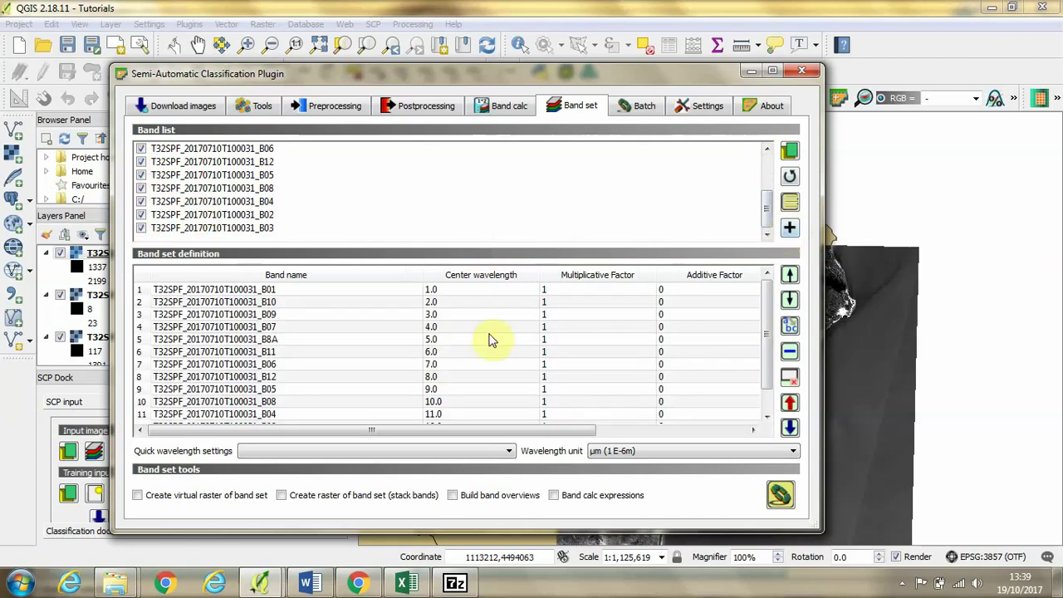
drag(446, 80, 441, 49)
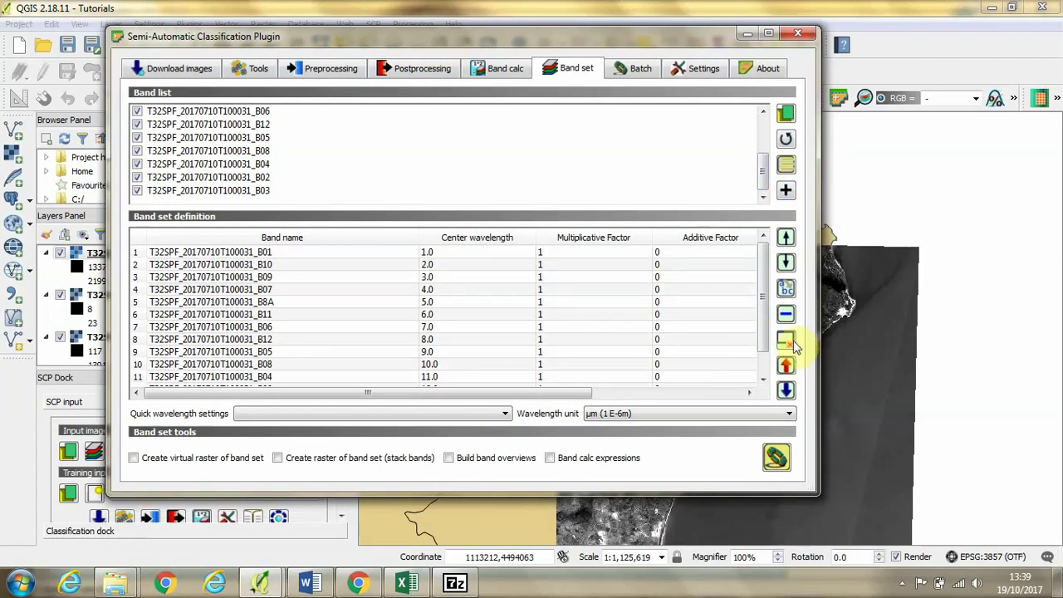
click(786, 288)
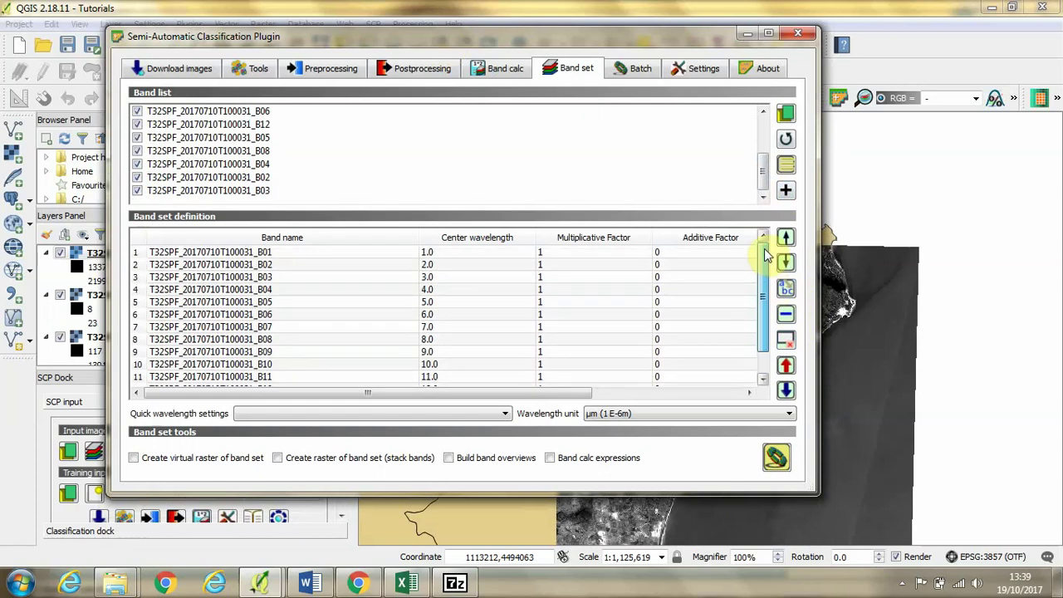
scroll(766, 258, down, 1)
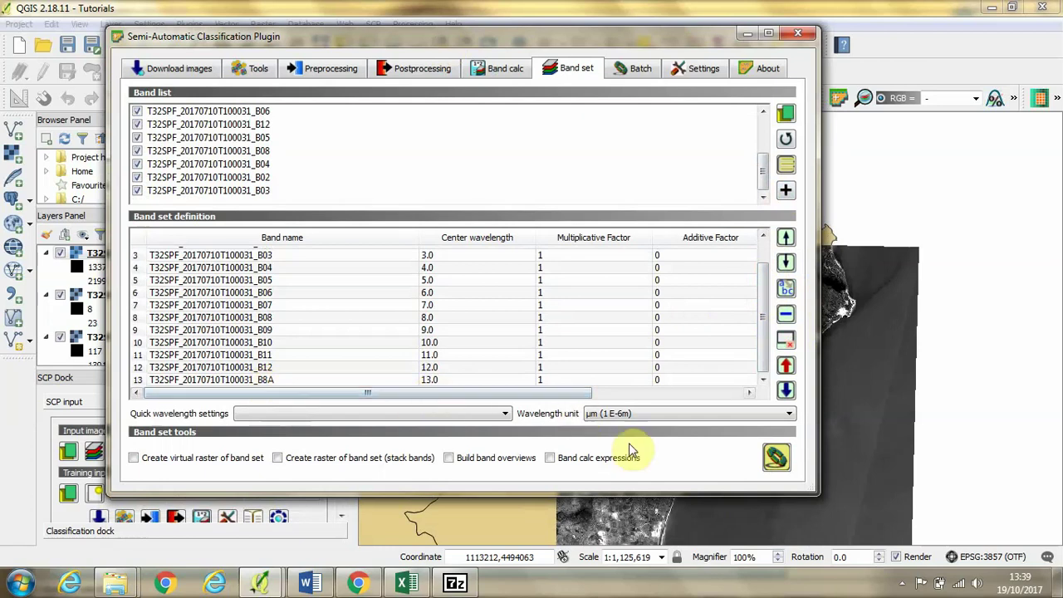
Enable band stacking and run it with output to A_QGIS\Sentinel2\Band_set
click(279, 458)
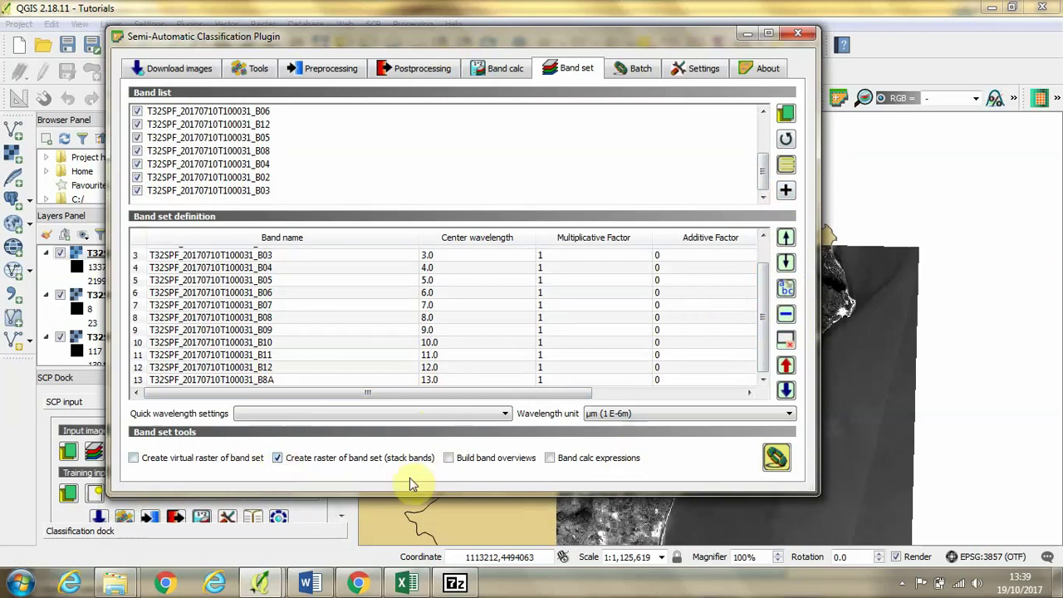
click(777, 460)
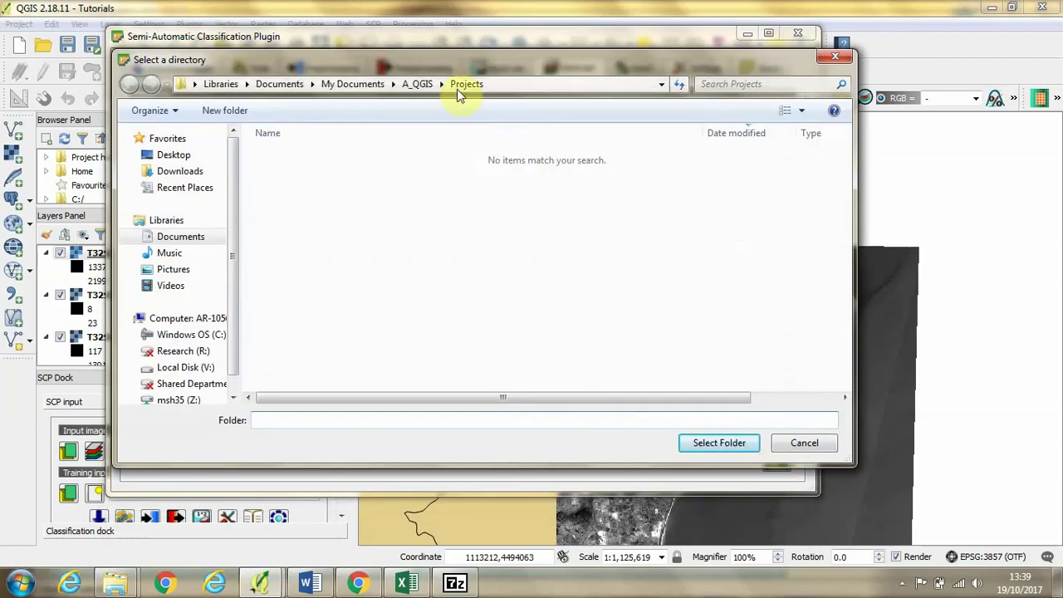
click(417, 84)
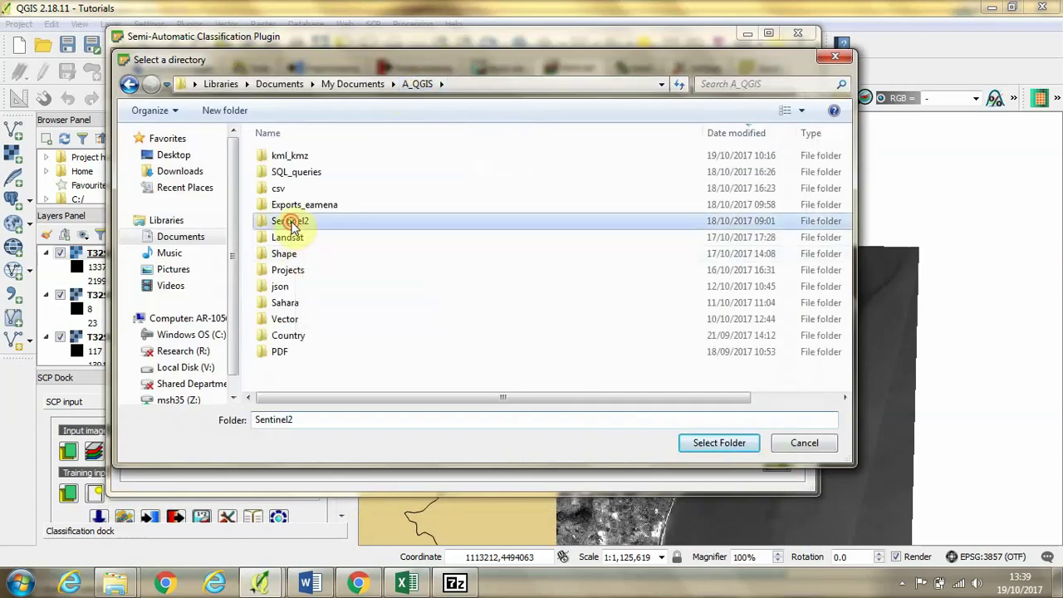
double_click(293, 221)
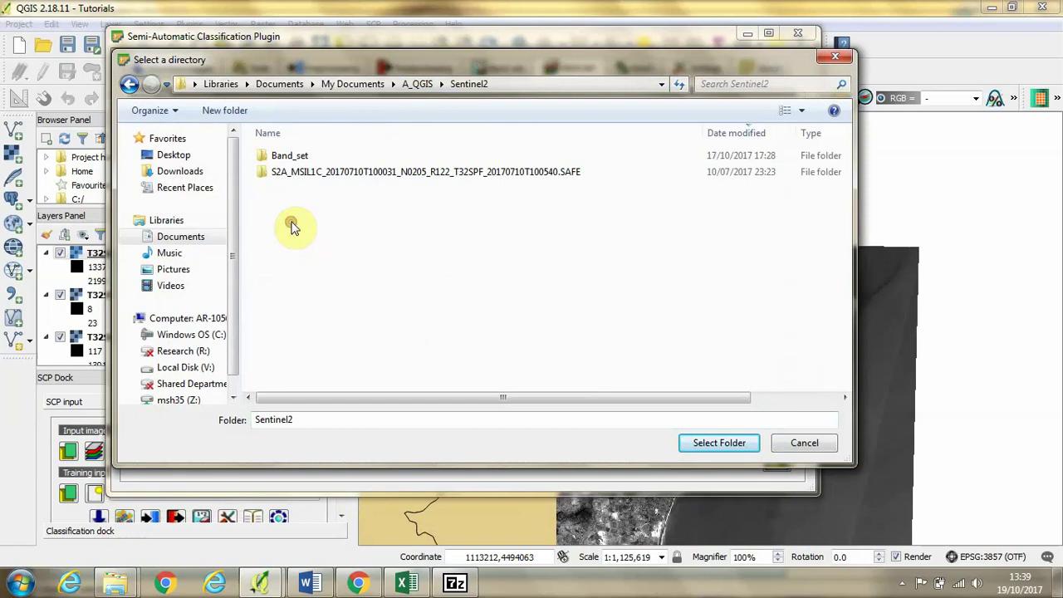
double_click(288, 158)
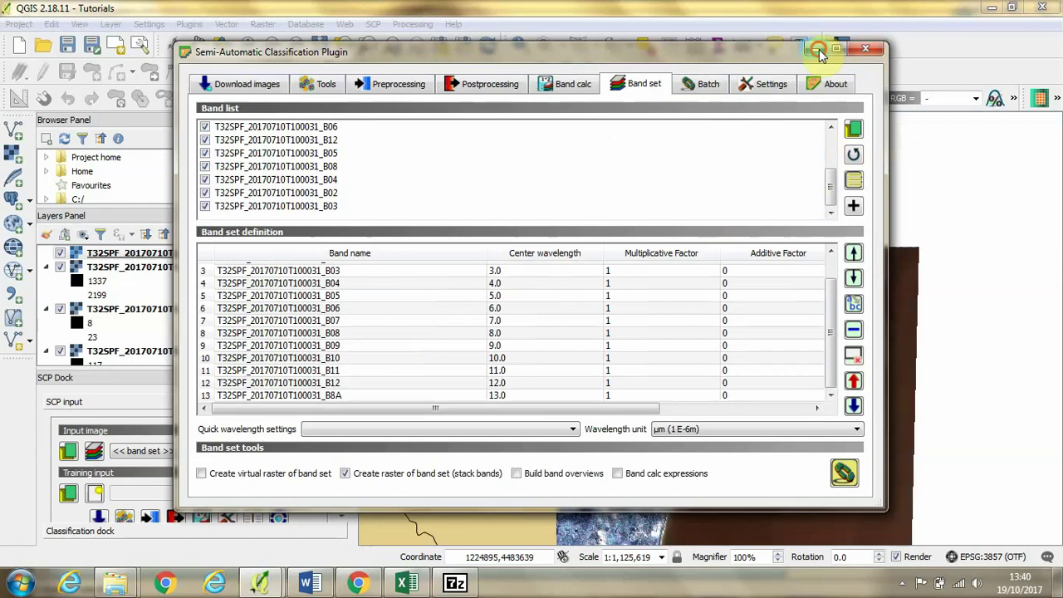
Close the SCP window, hide all layers, then show only TUN_adm and band_set.vrt
click(819, 49)
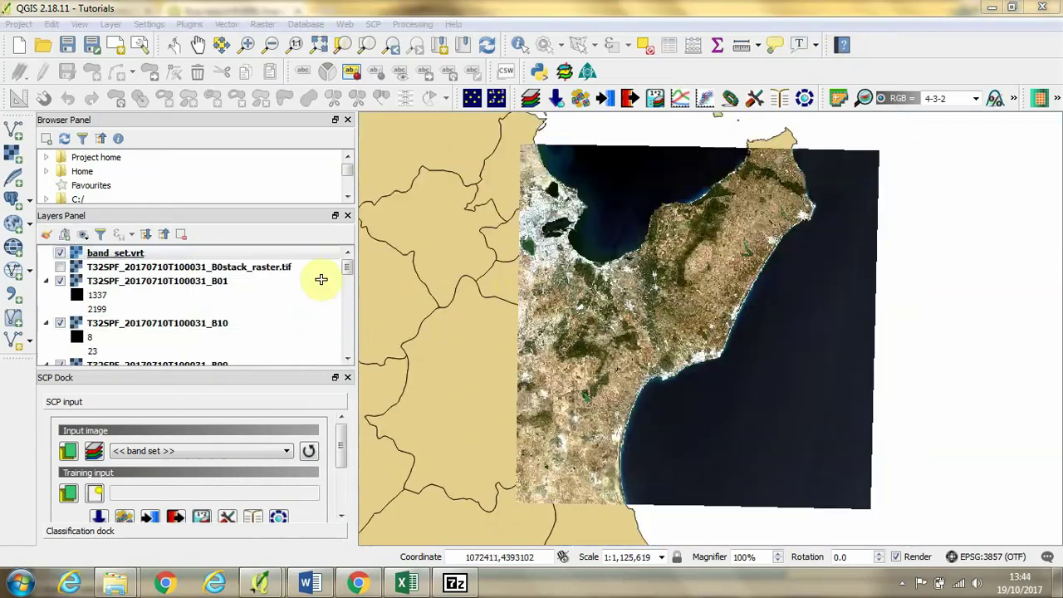
click(84, 235)
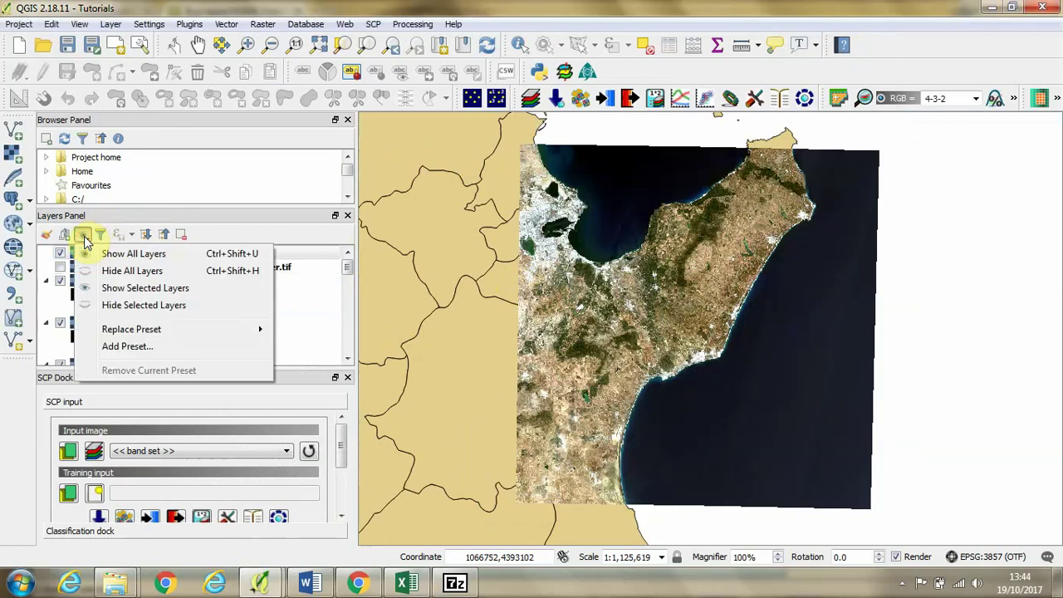
click(115, 272)
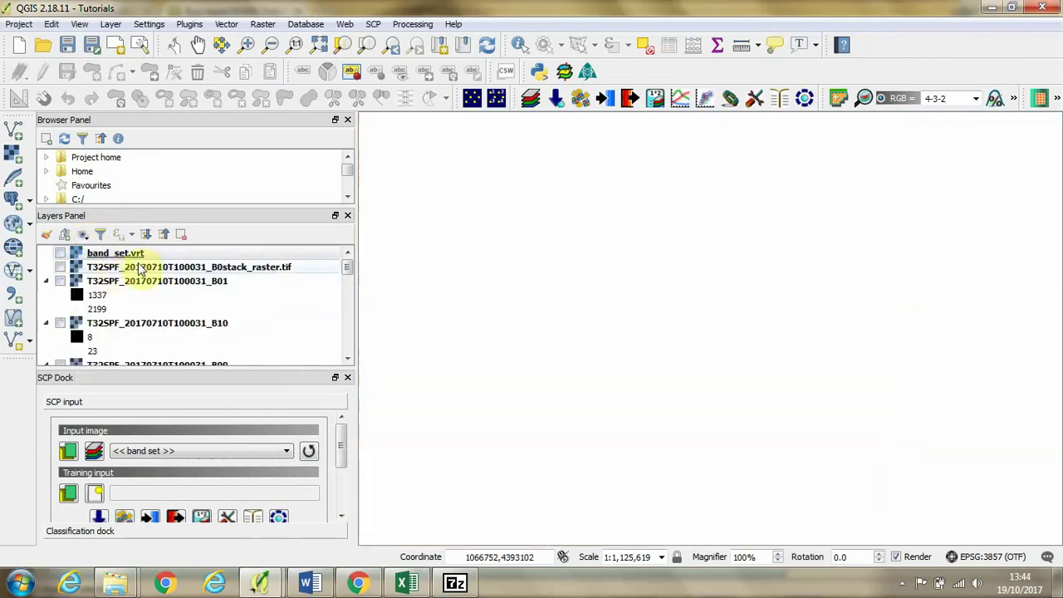
mouse_move(346, 267)
mouse_down()
mouse_move(349, 349)
mouse_move(351, 267)
mouse_up()
click(59, 336)
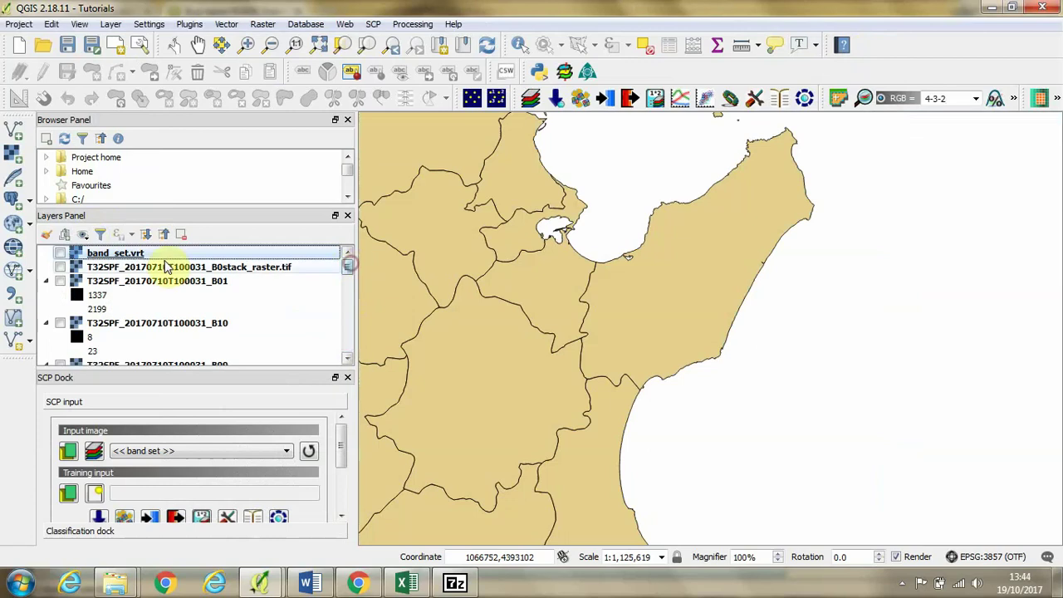
click(60, 254)
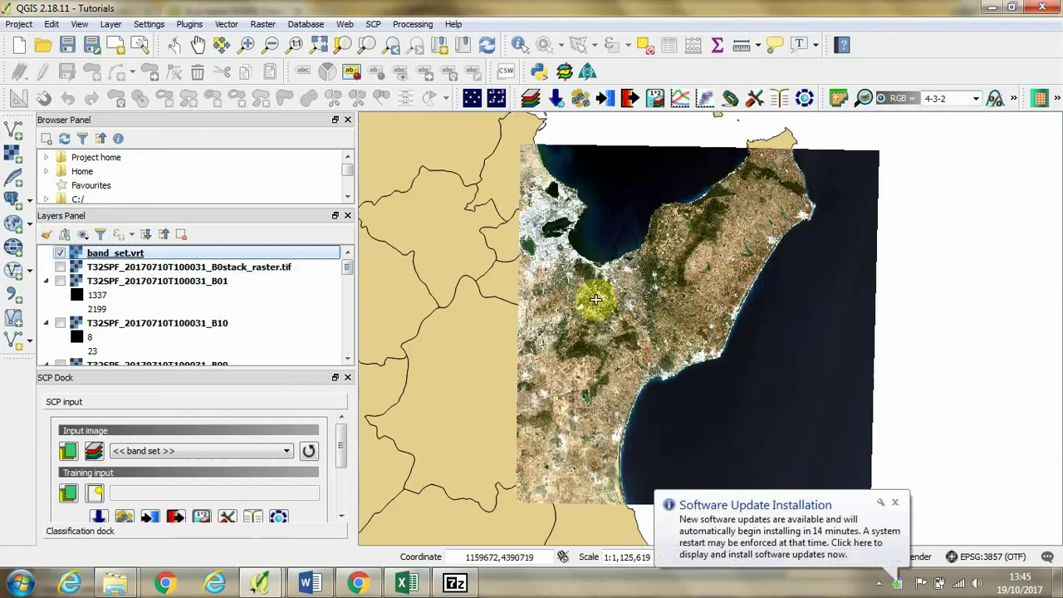
Dismiss the update notice and zoom in on the satellite tile
click(896, 504)
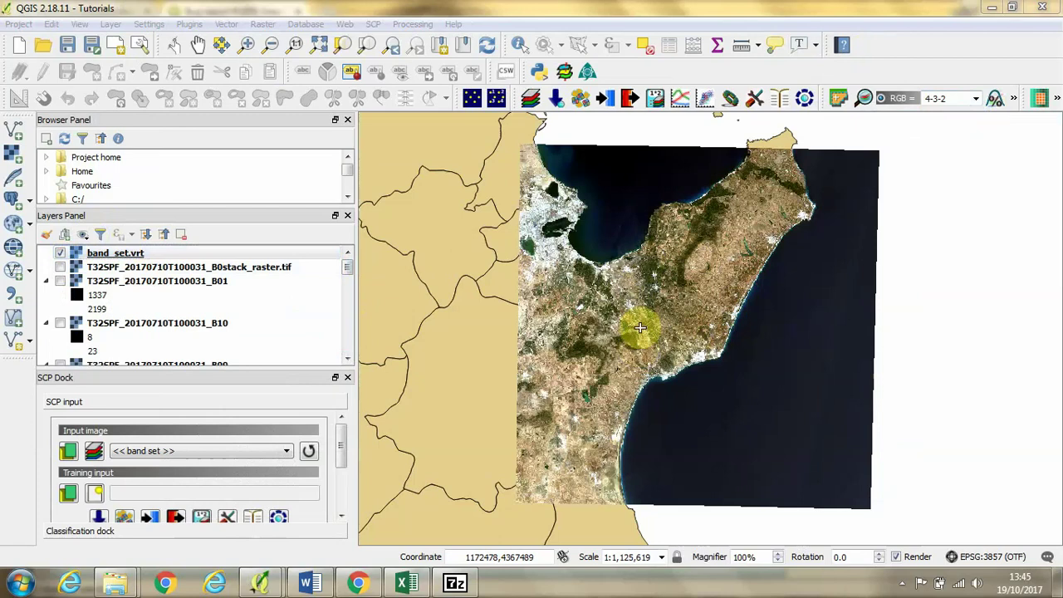
click(253, 48)
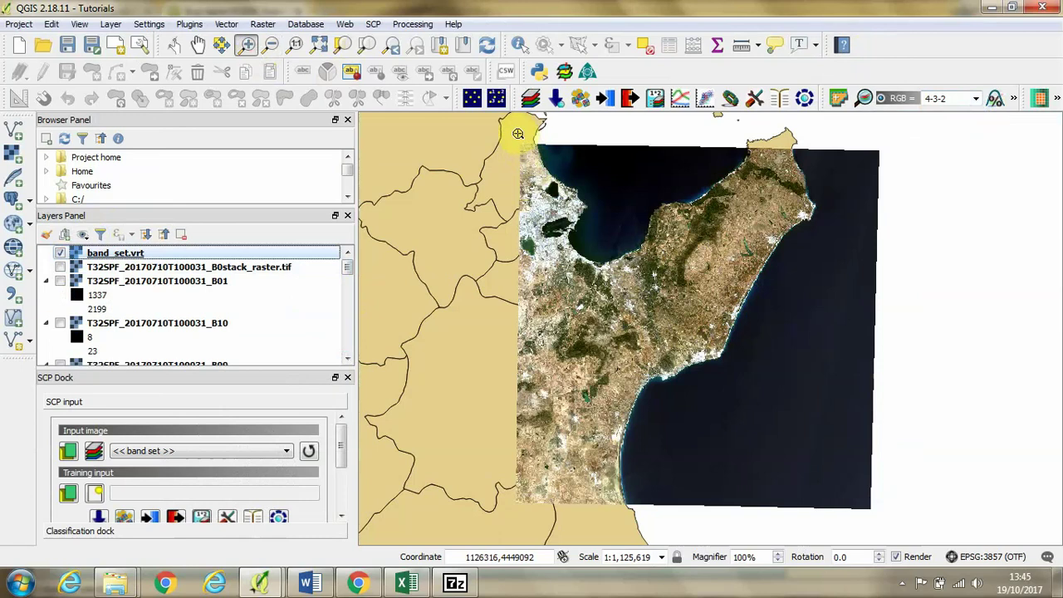
drag(517, 138, 887, 524)
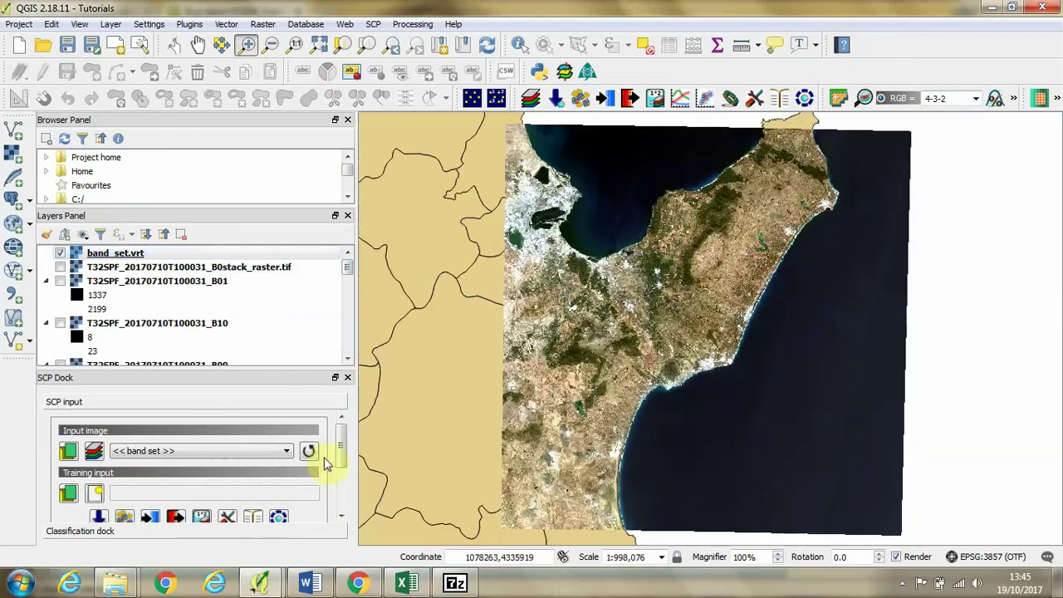
Bring up Band_combinations.xlsx in Excel and enlarge its window to show the whole sheet
click(404, 584)
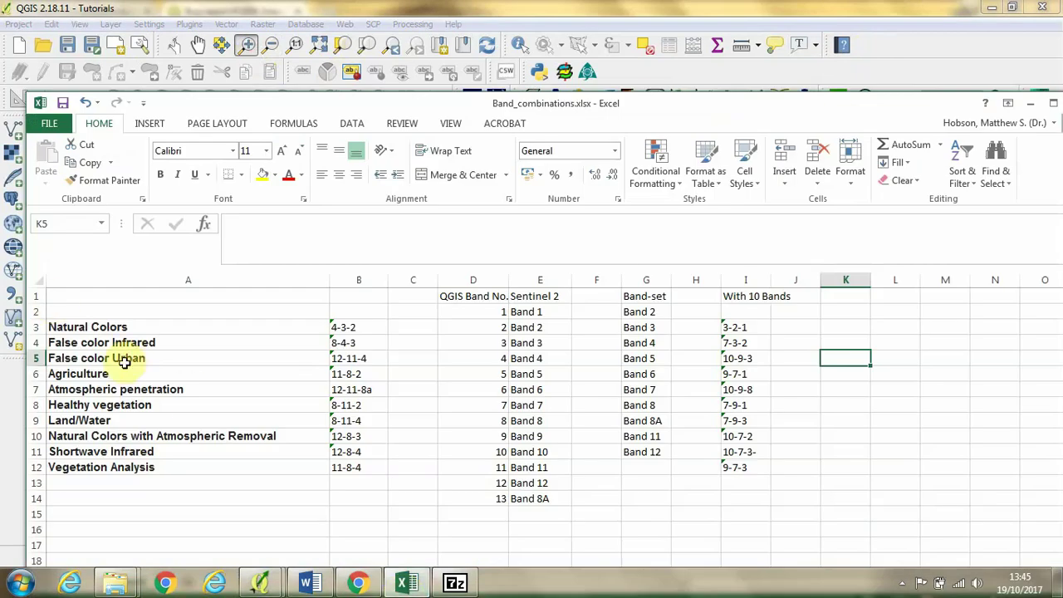
drag(203, 90, 204, 59)
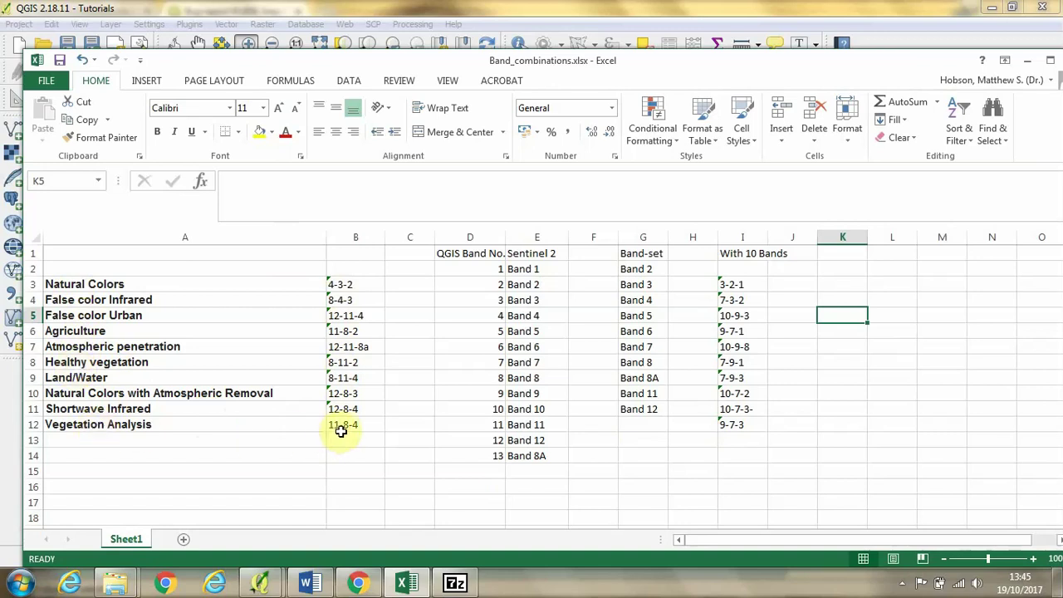
Enter 11-8-4 in the SCP RGB combination box to show vegetation in bright green
mouse_move(262, 586)
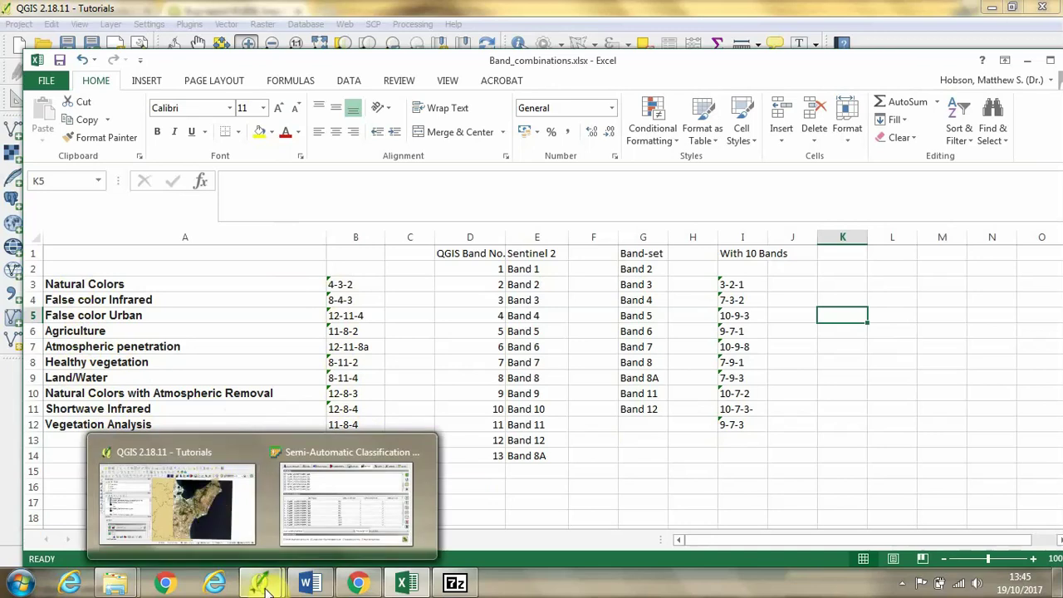
click(216, 462)
click(975, 98)
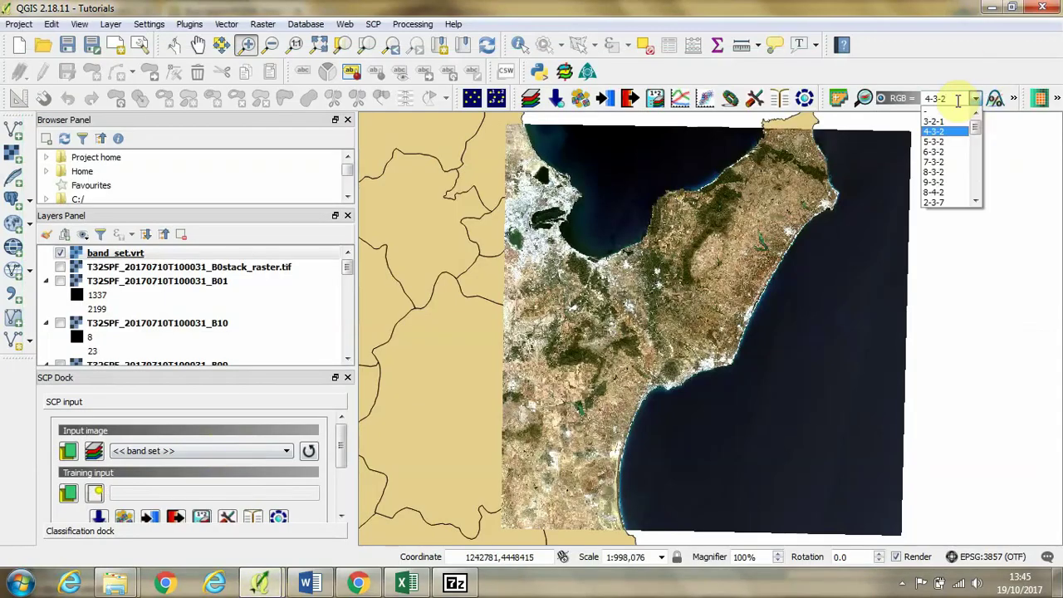
click(954, 99)
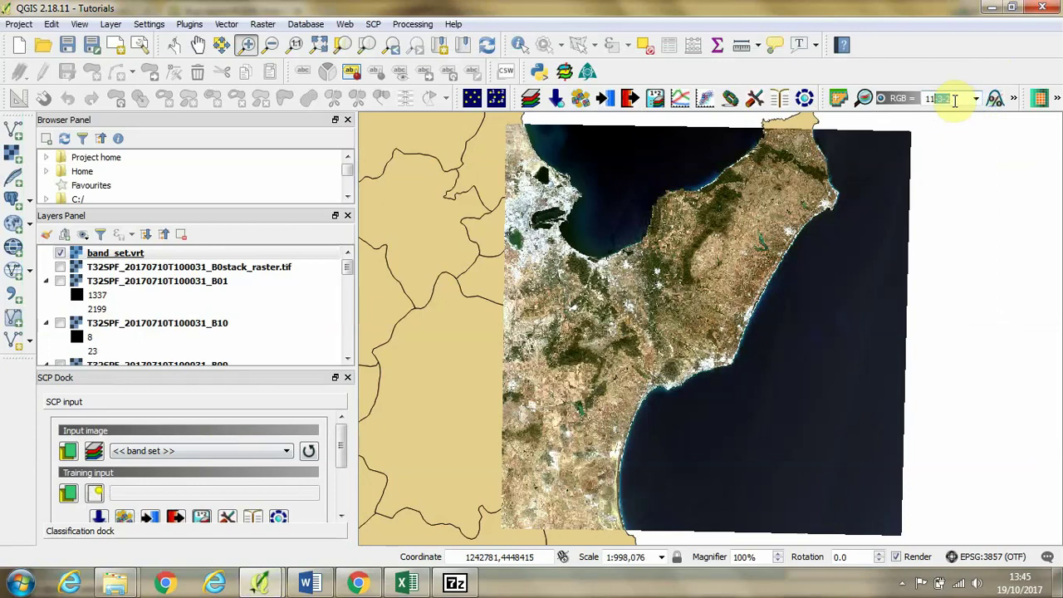
text(11-8-4)
key(Return)
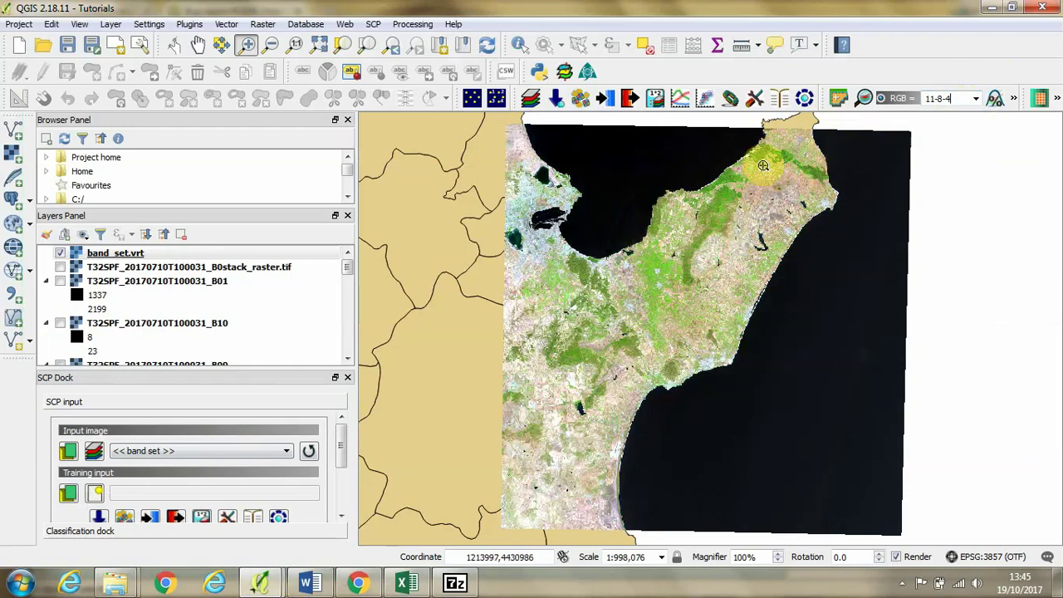
click(406, 584)
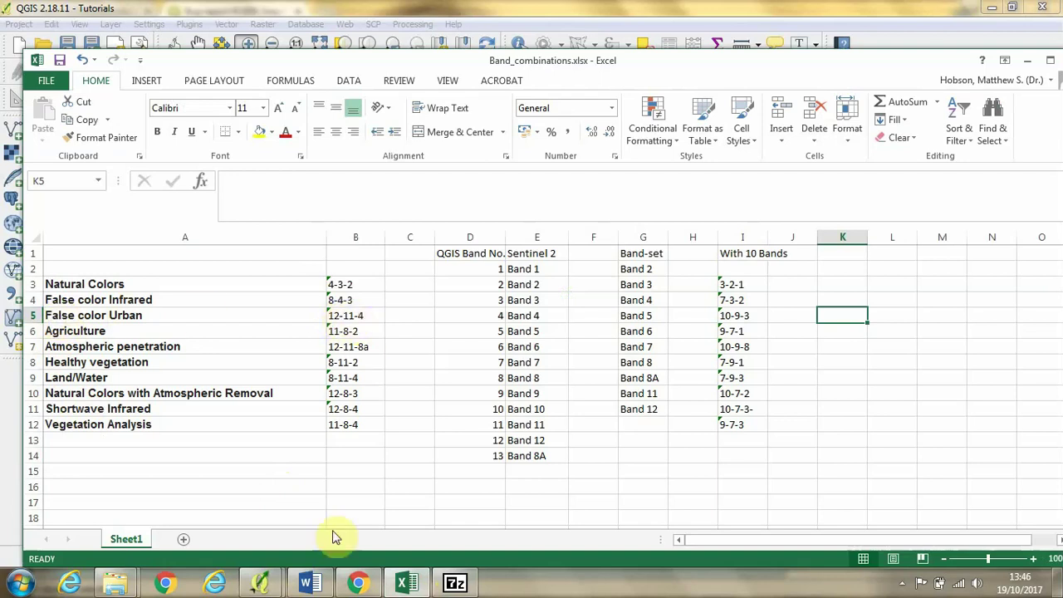
click(260, 583)
click(209, 456)
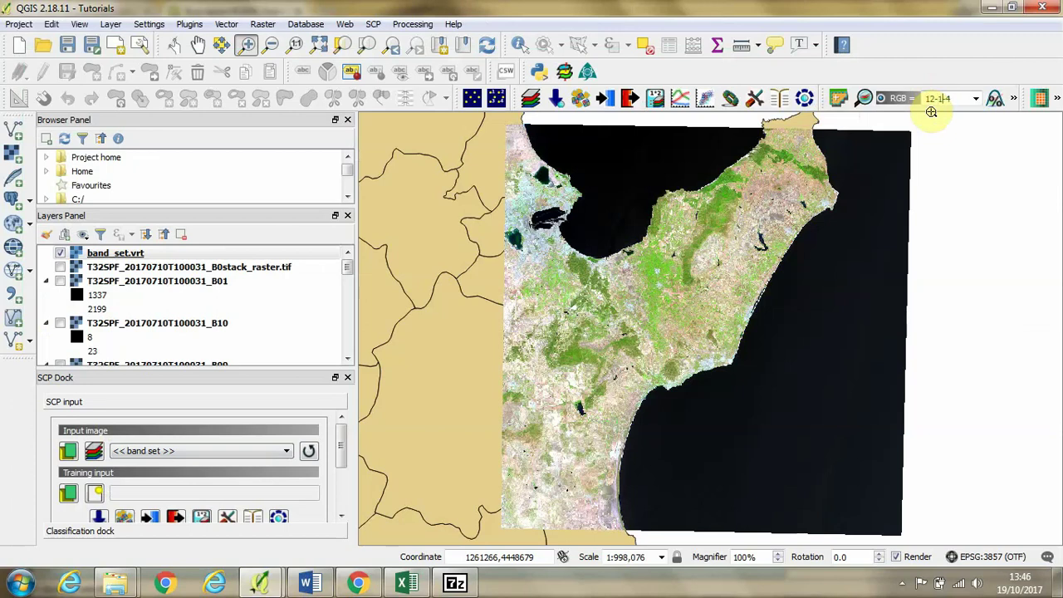
Apply the 12-11-4 band combination so built-up areas appear pinkish-purple
key(Return)
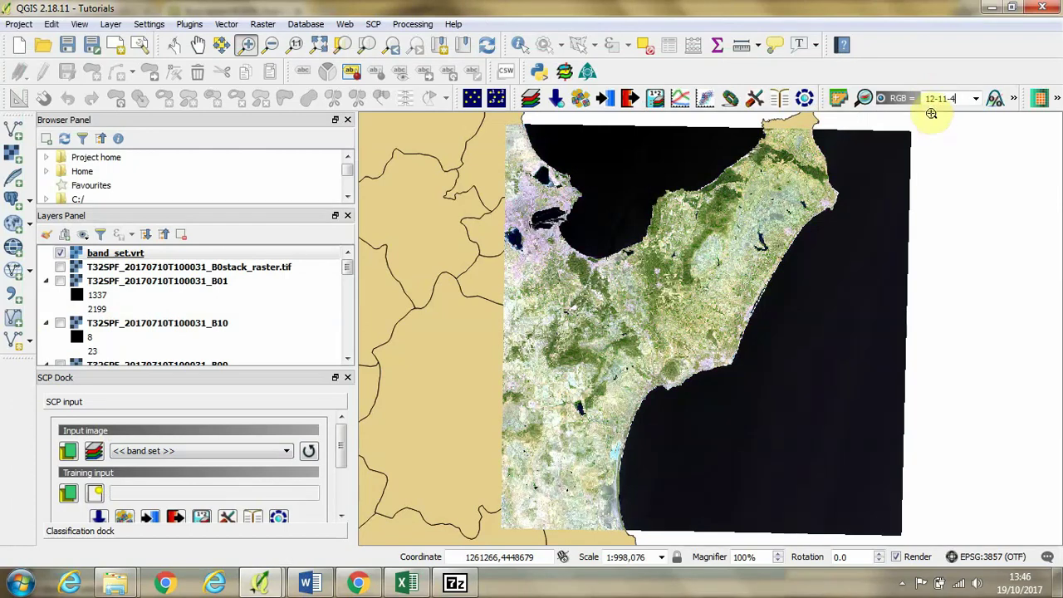